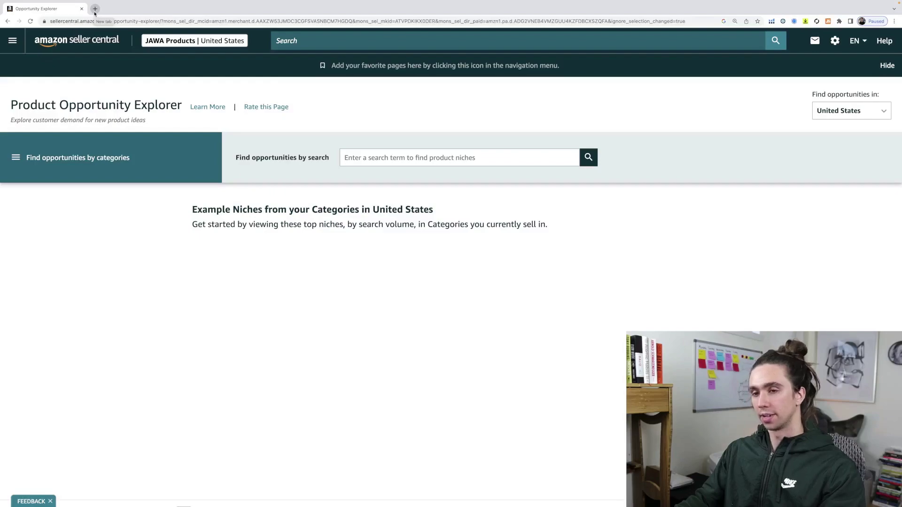
Step: Drill the category browser from Sports & Outdoors through Hunting & Fishing and Fishing to Fly Fishing
{"action": "left_click", "coordinate": [111, 163]}
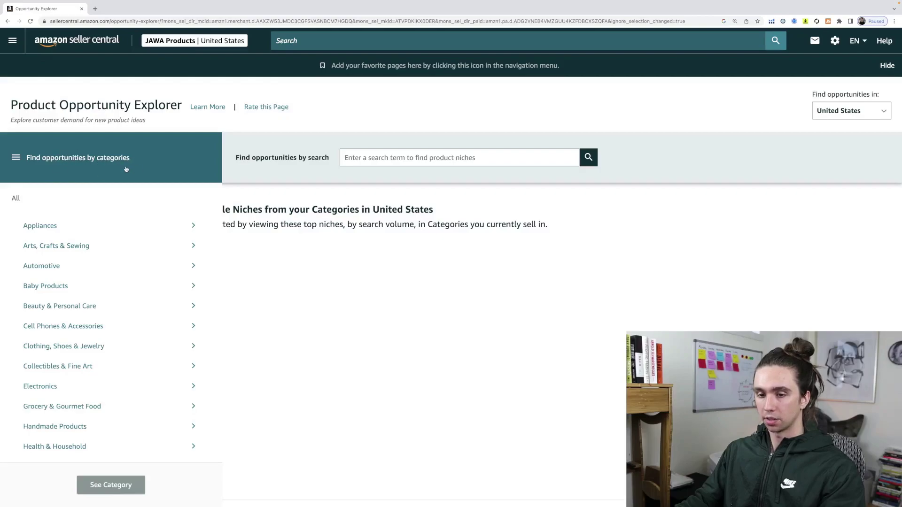
{"action": "scroll", "coordinate": [111, 224], "scroll_direction": "down", "scroll_amount": 5}
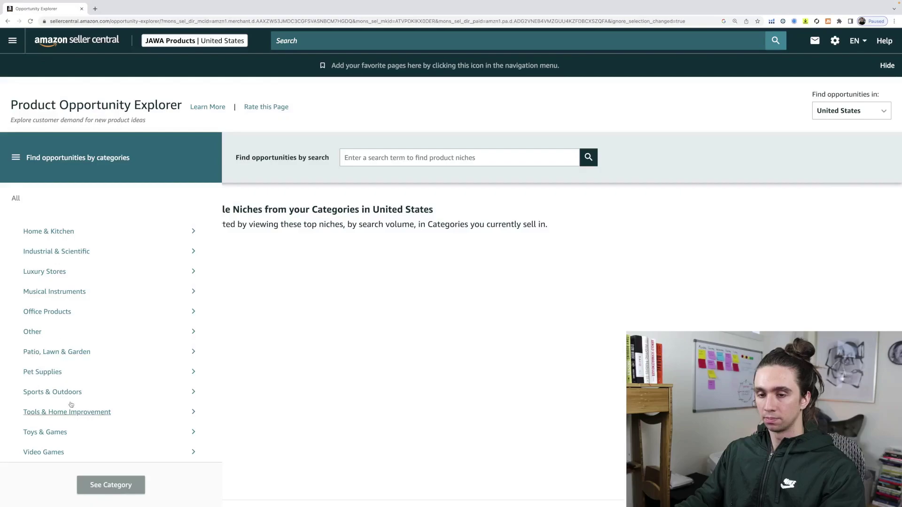
{"action": "left_click", "coordinate": [67, 393]}
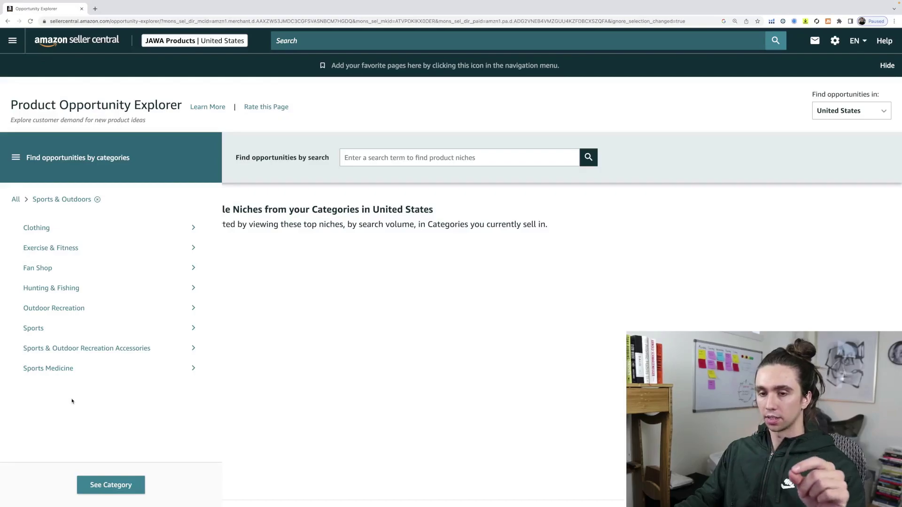
{"action": "left_click", "coordinate": [67, 289]}
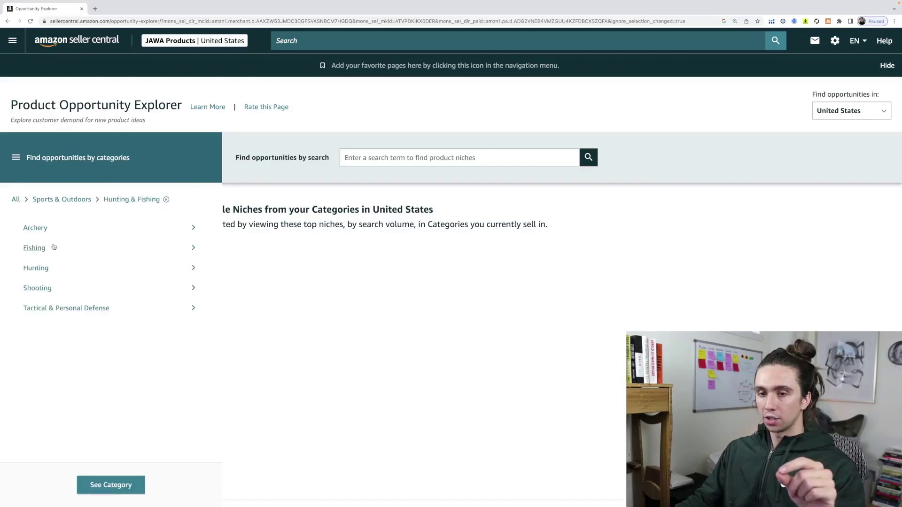
{"action": "left_click", "coordinate": [52, 252]}
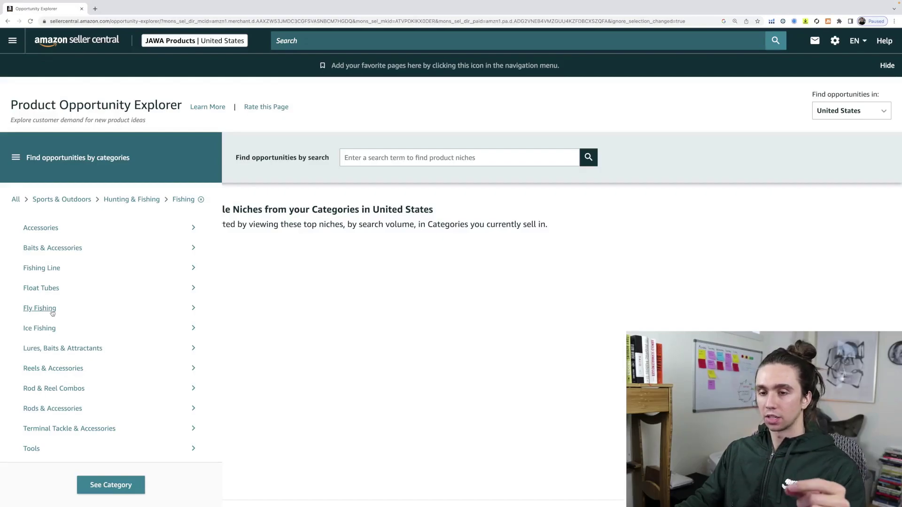
{"action": "left_click", "coordinate": [52, 311]}
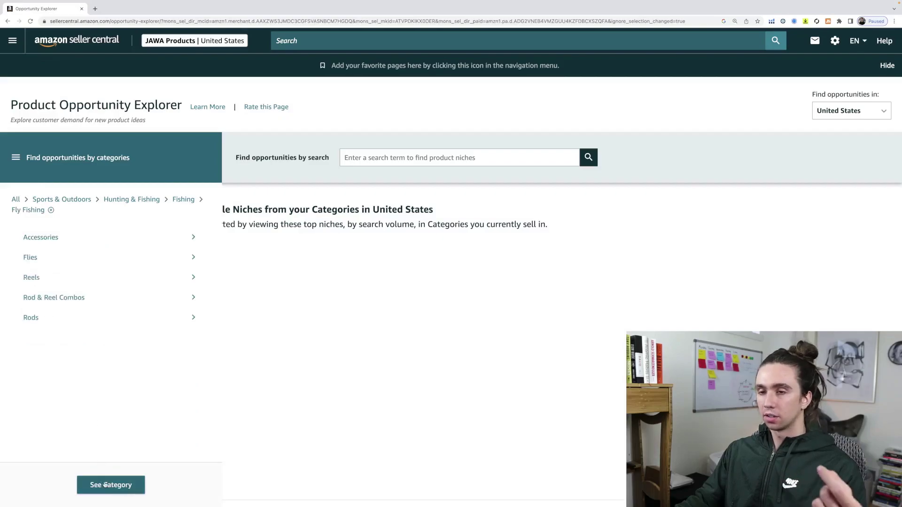
Step: List Fly Fishing's 14 matching niches and scroll through their search volume, growth and price data
{"action": "left_click", "coordinate": [107, 487]}
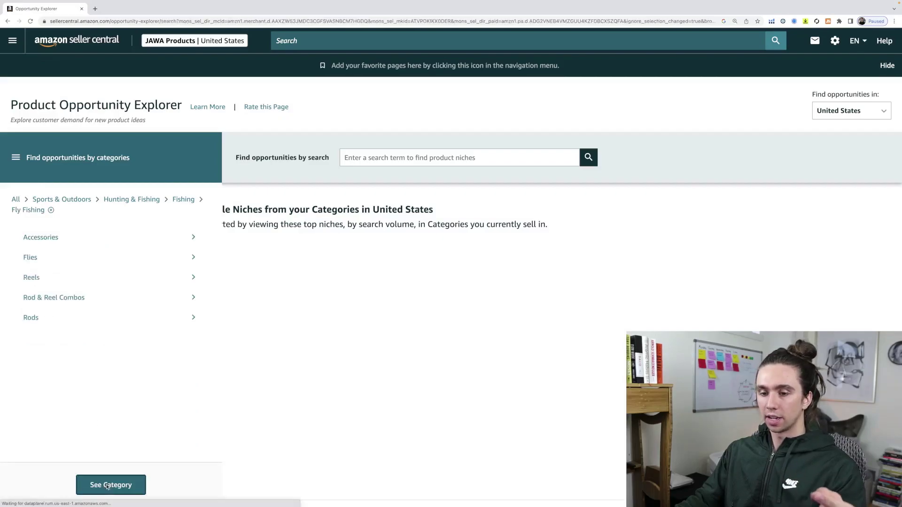
{"action": "scroll", "coordinate": [87, 402], "scroll_direction": "down", "scroll_amount": 2}
{"action": "scroll", "coordinate": [86, 403], "scroll_direction": "down", "scroll_amount": 4}
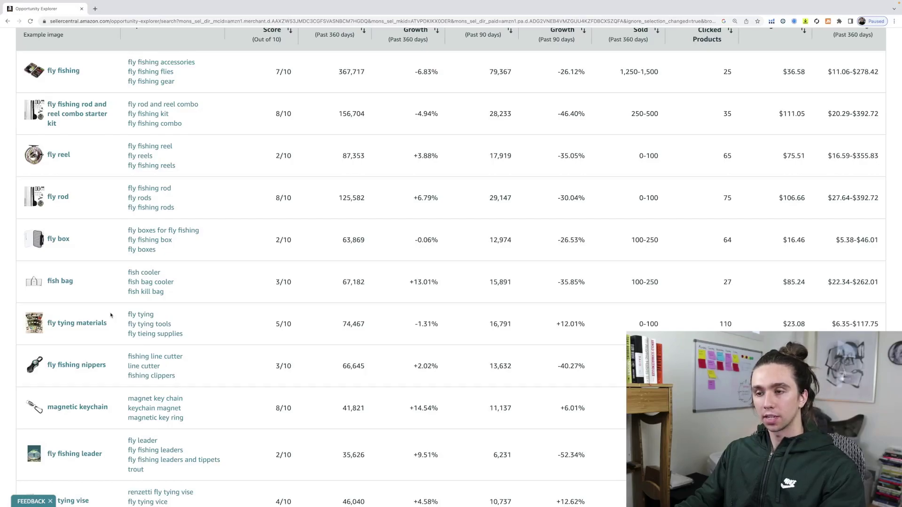
{"action": "scroll", "coordinate": [111, 315], "scroll_direction": "up", "scroll_amount": 2}
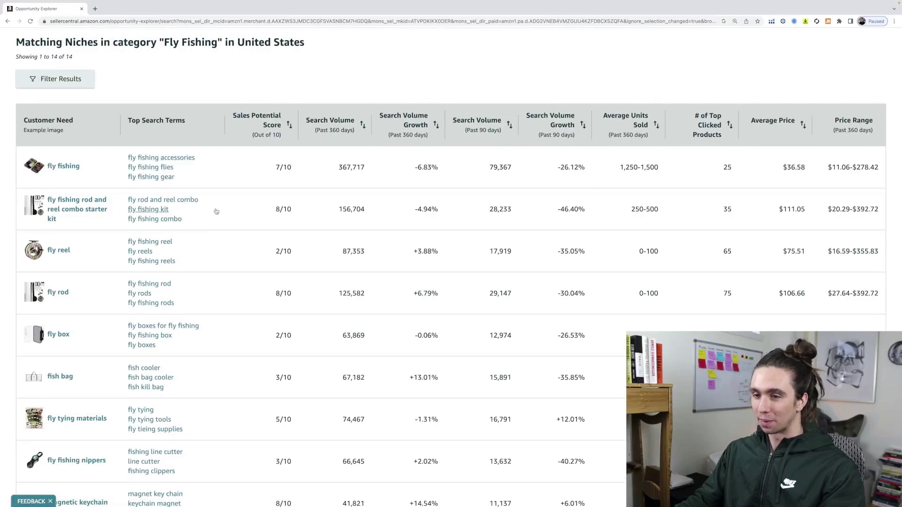
{"action": "scroll", "coordinate": [216, 211], "scroll_direction": "down", "scroll_amount": 1}
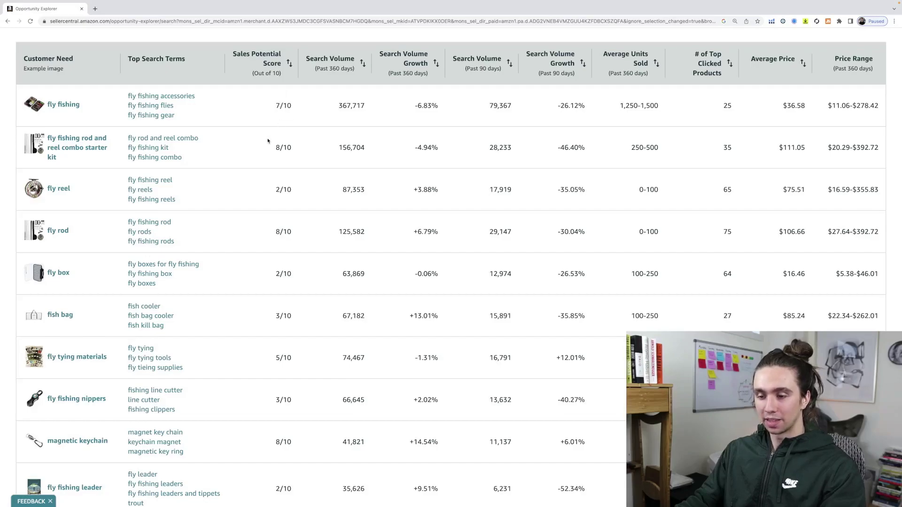
{"action": "scroll", "coordinate": [268, 141], "scroll_direction": "down", "scroll_amount": 5}
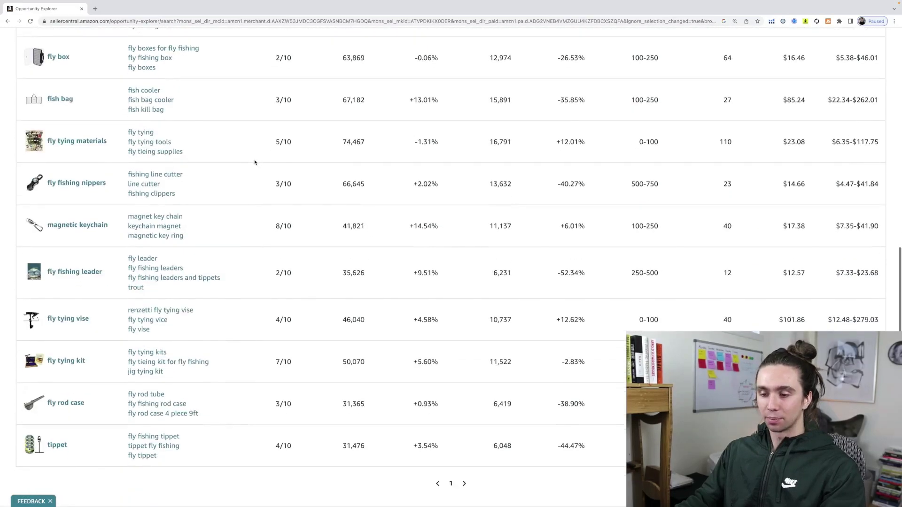
{"action": "scroll", "coordinate": [255, 162], "scroll_direction": "up", "scroll_amount": 4}
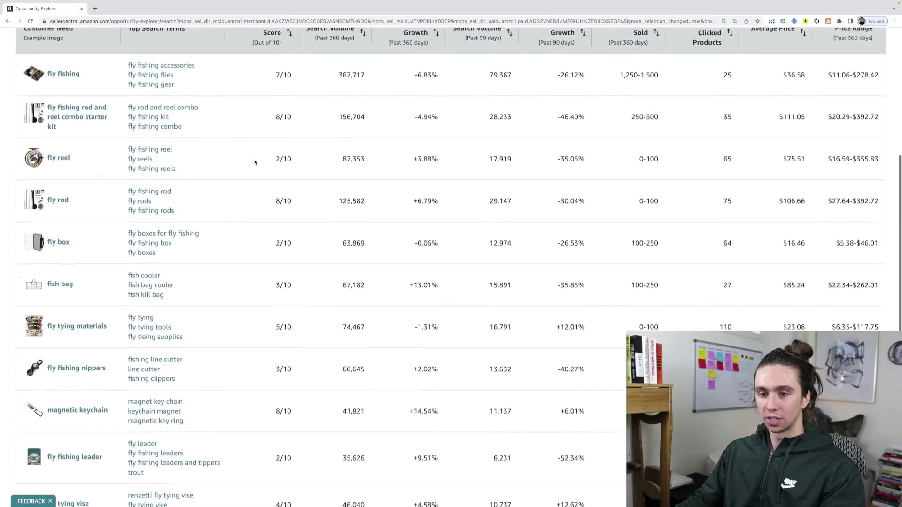
{"action": "scroll", "coordinate": [254, 162], "scroll_direction": "up", "scroll_amount": 1}
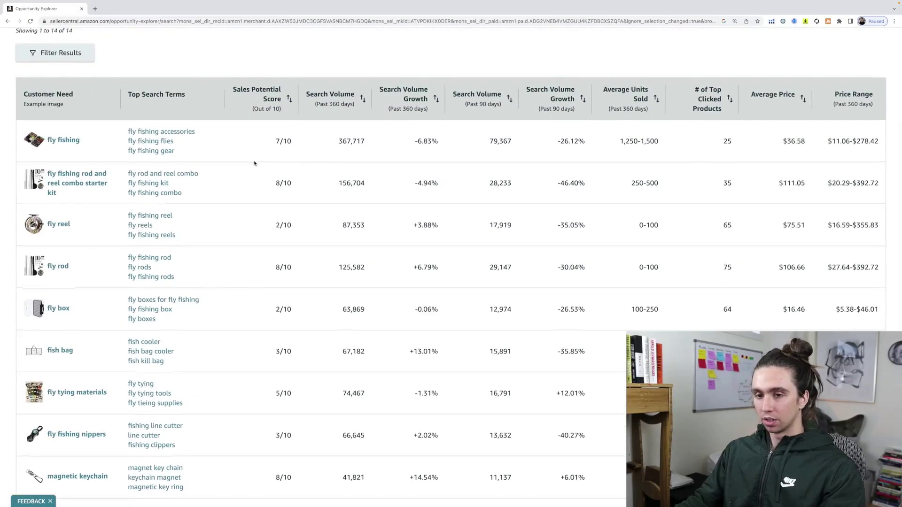
{"action": "scroll", "coordinate": [254, 163], "scroll_direction": "down", "scroll_amount": 1}
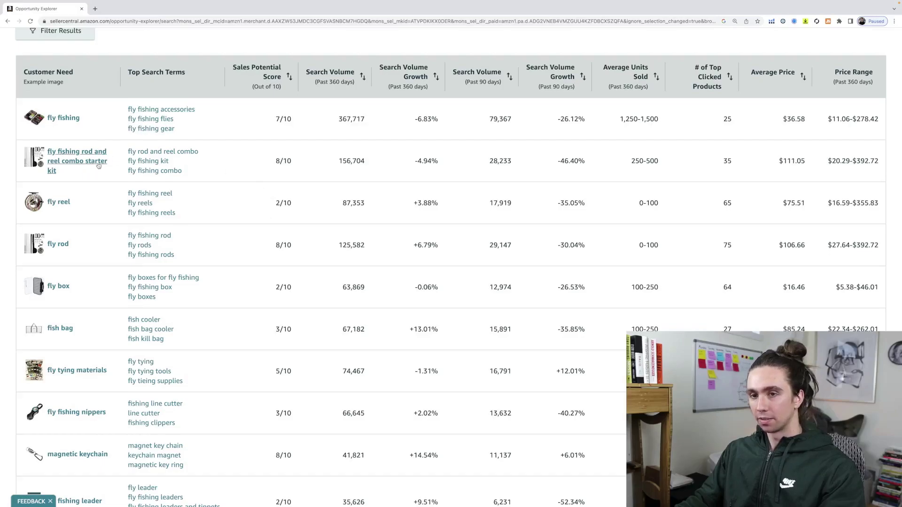
{"action": "scroll", "coordinate": [86, 167], "scroll_direction": "down", "scroll_amount": 1}
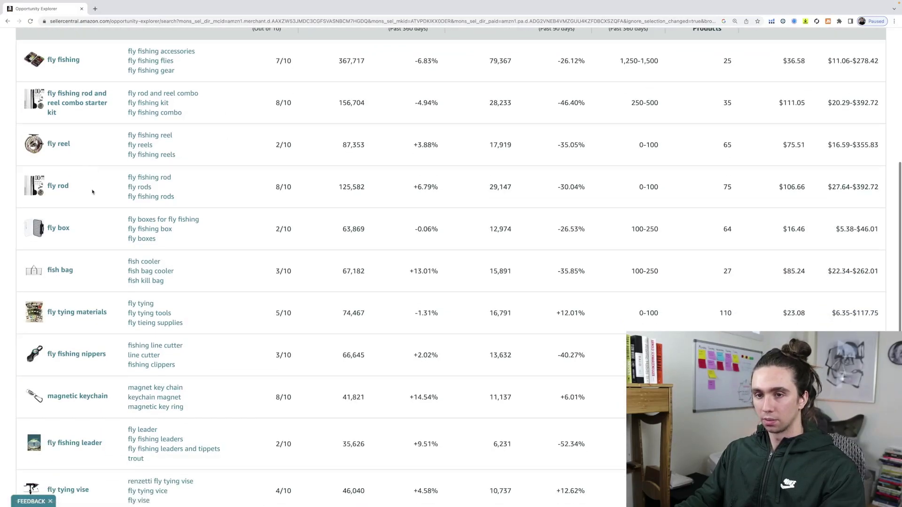
{"action": "scroll", "coordinate": [91, 193], "scroll_direction": "down", "scroll_amount": 1}
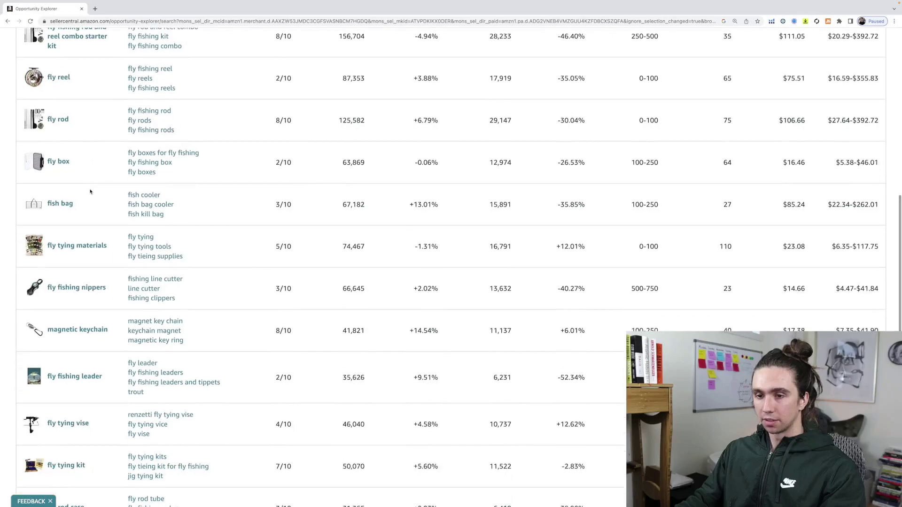
{"action": "scroll", "coordinate": [90, 193], "scroll_direction": "down", "scroll_amount": 1}
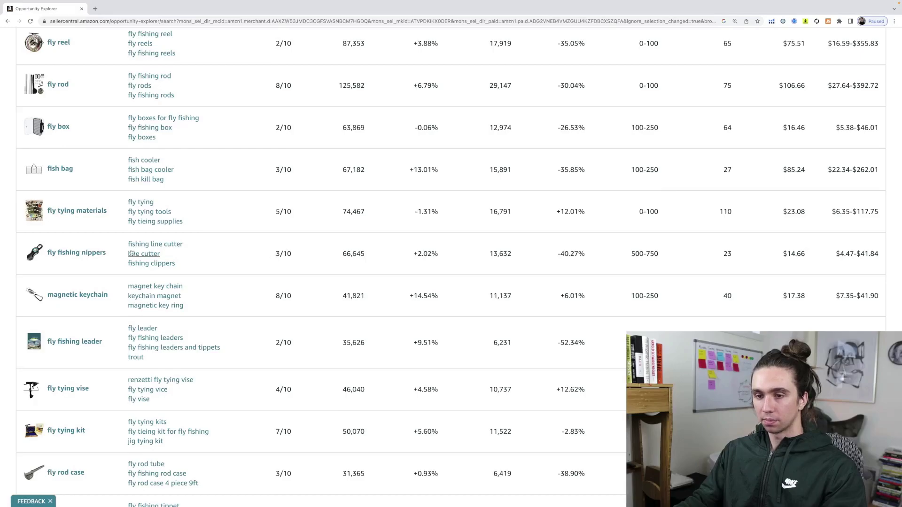
{"action": "scroll", "coordinate": [75, 255], "scroll_direction": "down", "scroll_amount": 1}
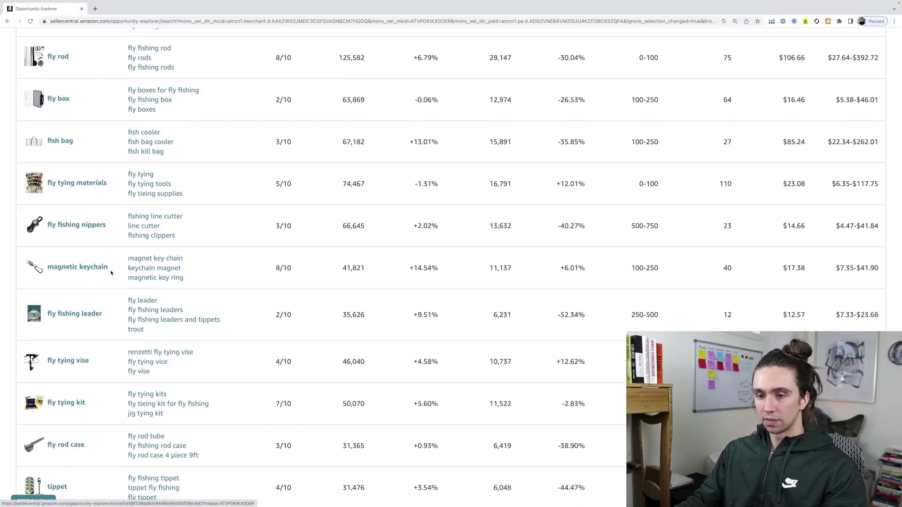
{"action": "scroll", "coordinate": [81, 279], "scroll_direction": "down", "scroll_amount": 2}
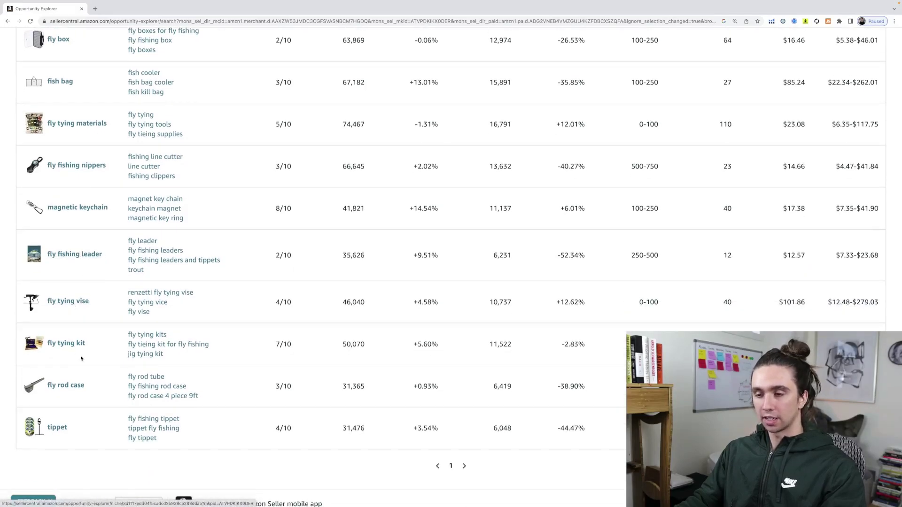
{"action": "scroll", "coordinate": [82, 357], "scroll_direction": "up", "scroll_amount": 10}
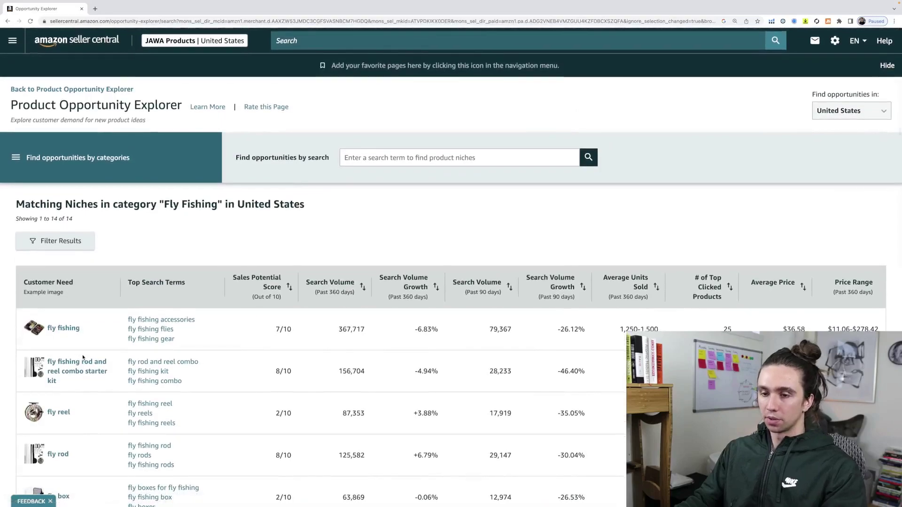
{"action": "scroll", "coordinate": [83, 358], "scroll_direction": "down", "scroll_amount": 3}
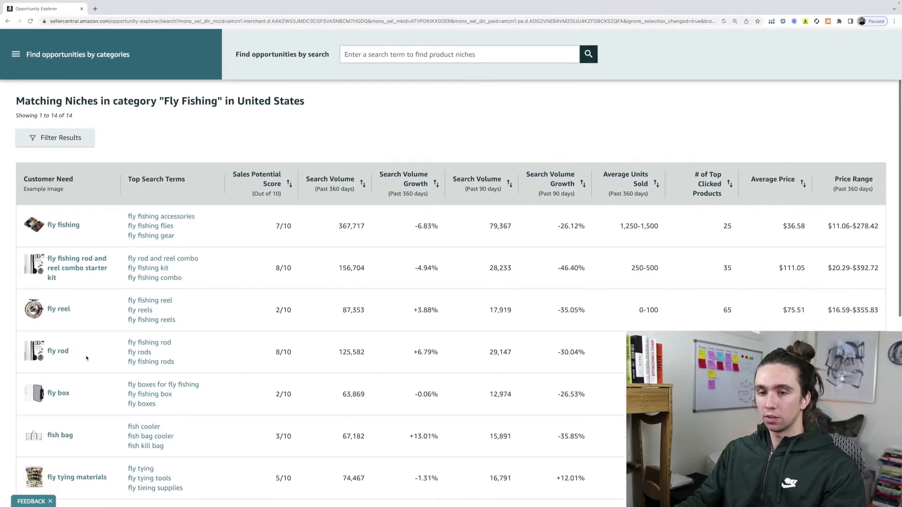
{"action": "scroll", "coordinate": [85, 355], "scroll_direction": "down", "scroll_amount": 1}
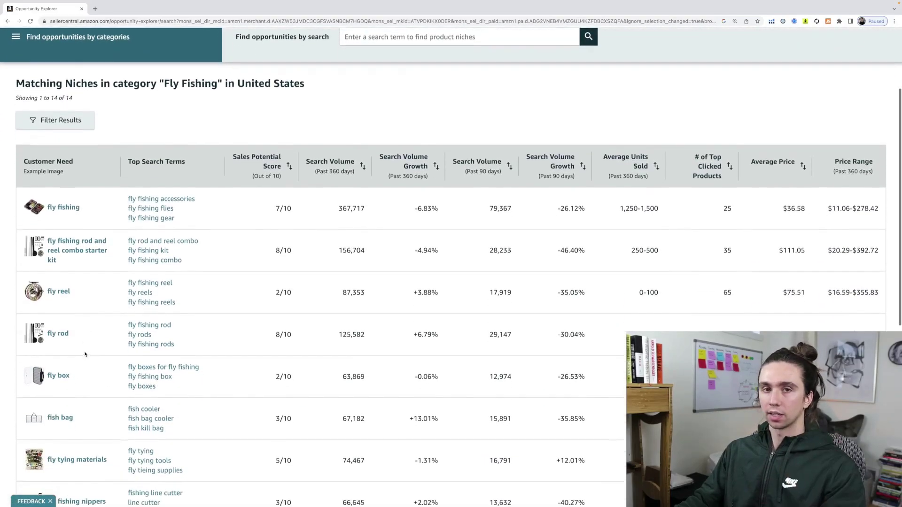
Step: Go back up the category path and list the niches for the broader Fishing category
{"action": "left_click", "coordinate": [8, 21]}
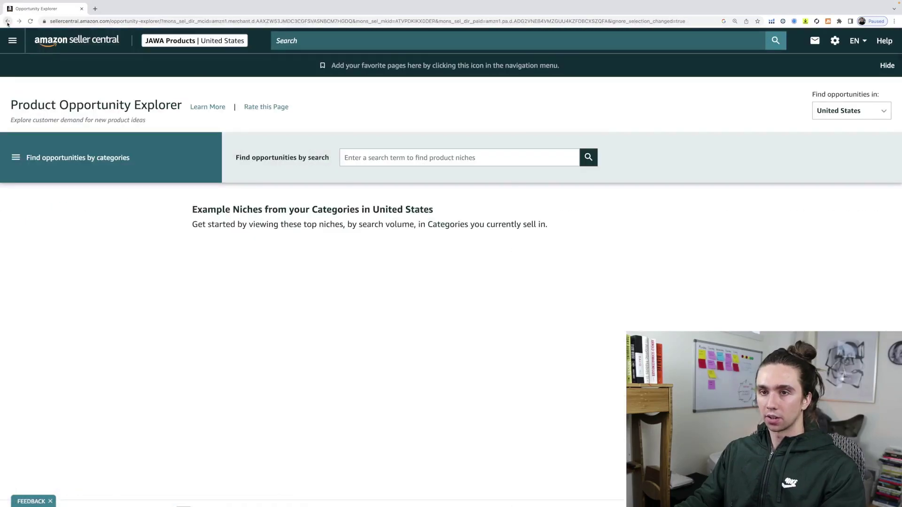
{"action": "left_click", "coordinate": [68, 167]}
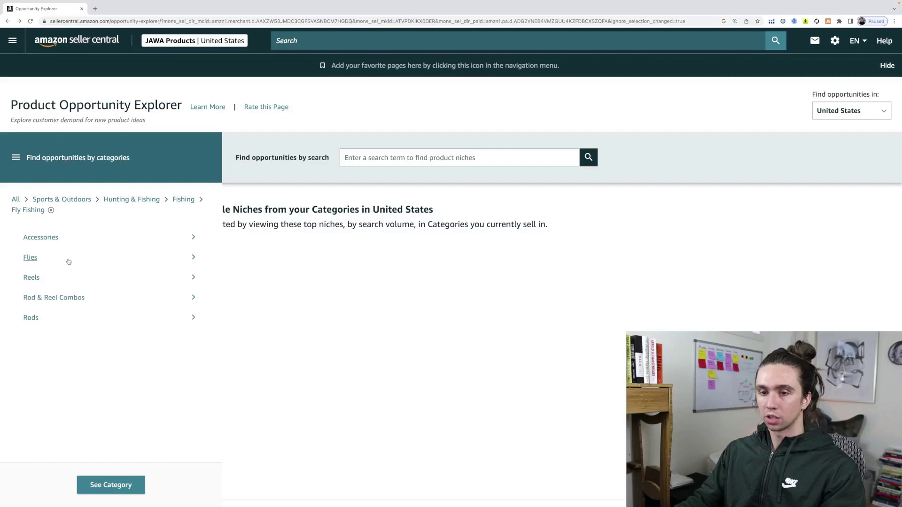
{"action": "left_click", "coordinate": [180, 199]}
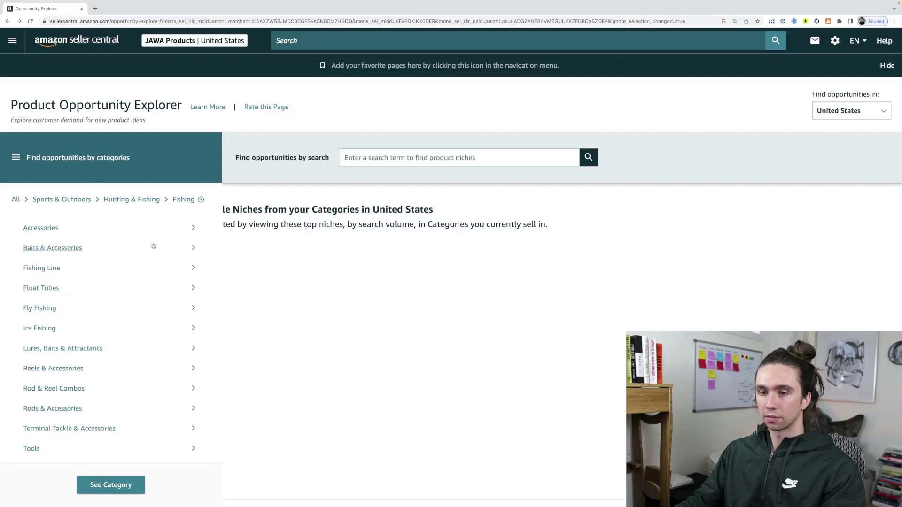
{"action": "left_click", "coordinate": [109, 485]}
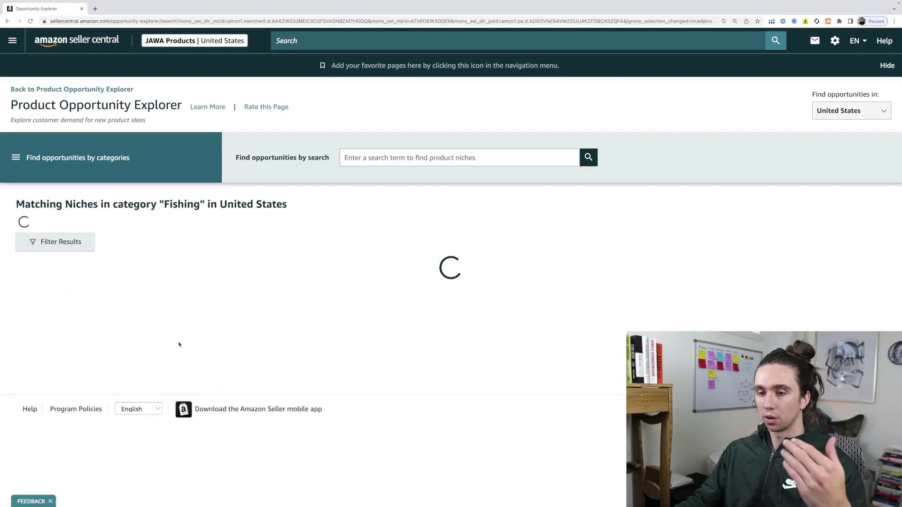
Step: Scroll through the 234 Fishing niches, led by sun hat and bucket hat, then return to the top
{"action": "scroll", "coordinate": [179, 348], "scroll_direction": "down", "scroll_amount": 5}
{"action": "scroll", "coordinate": [179, 355], "scroll_direction": "down", "scroll_amount": 2}
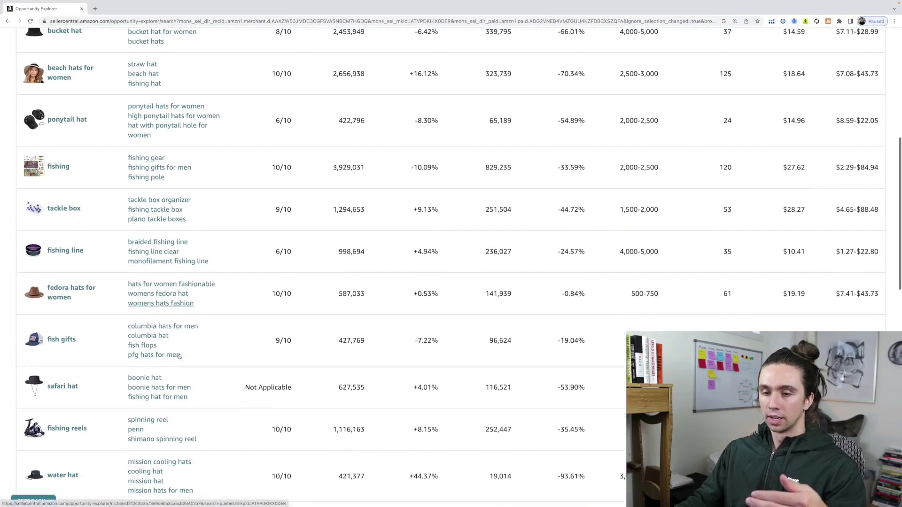
{"action": "scroll", "coordinate": [214, 378], "scroll_direction": "down", "scroll_amount": 3}
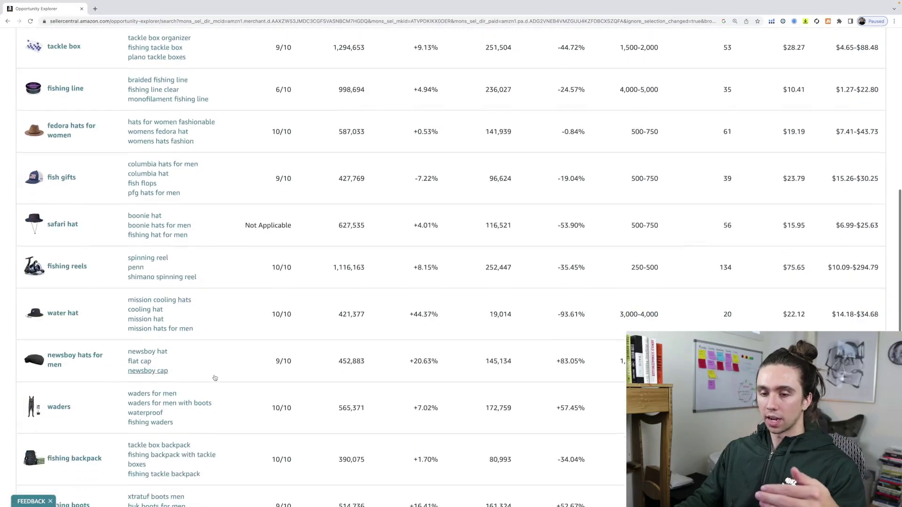
{"action": "scroll", "coordinate": [215, 378], "scroll_direction": "down", "scroll_amount": 8}
{"action": "scroll", "coordinate": [214, 376], "scroll_direction": "down", "scroll_amount": 3}
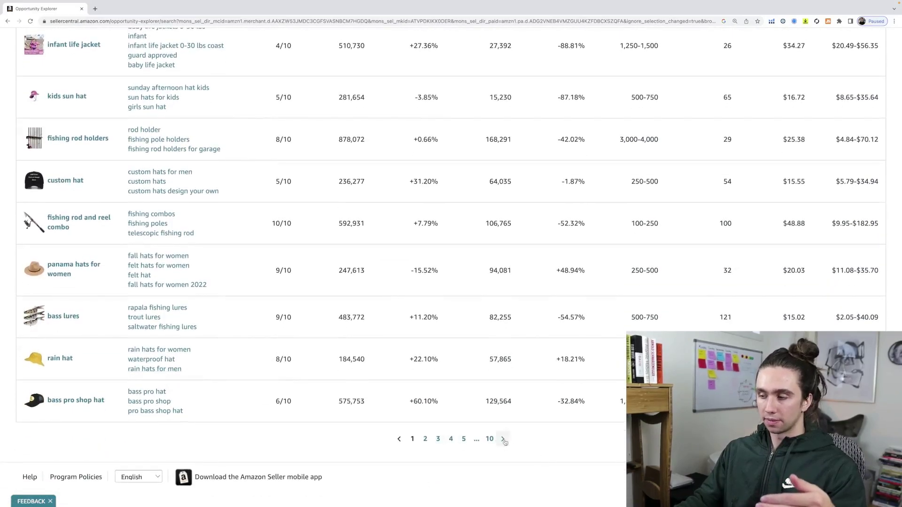
{"action": "left_click", "coordinate": [502, 438]}
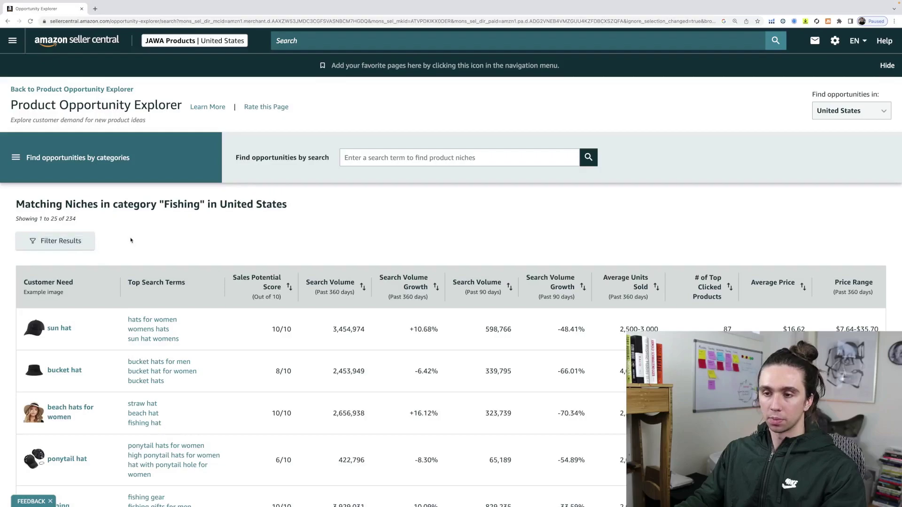
Step: List the niches in the Fly Fishing > Accessories category
{"action": "left_click", "coordinate": [113, 158]}
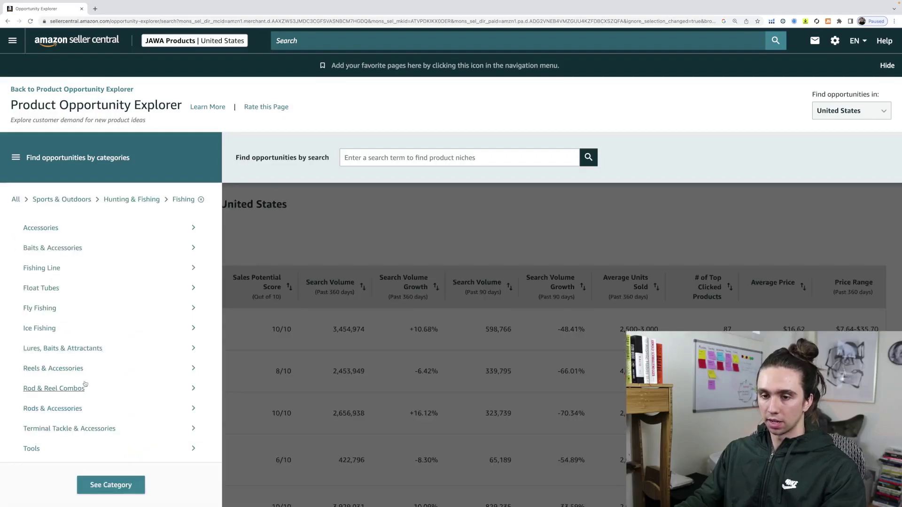
{"action": "left_click", "coordinate": [50, 308]}
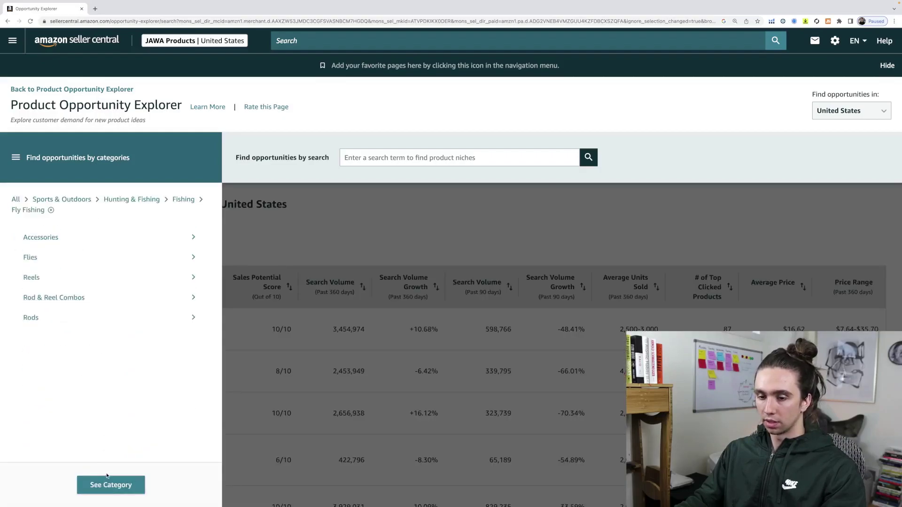
{"action": "left_click", "coordinate": [94, 238]}
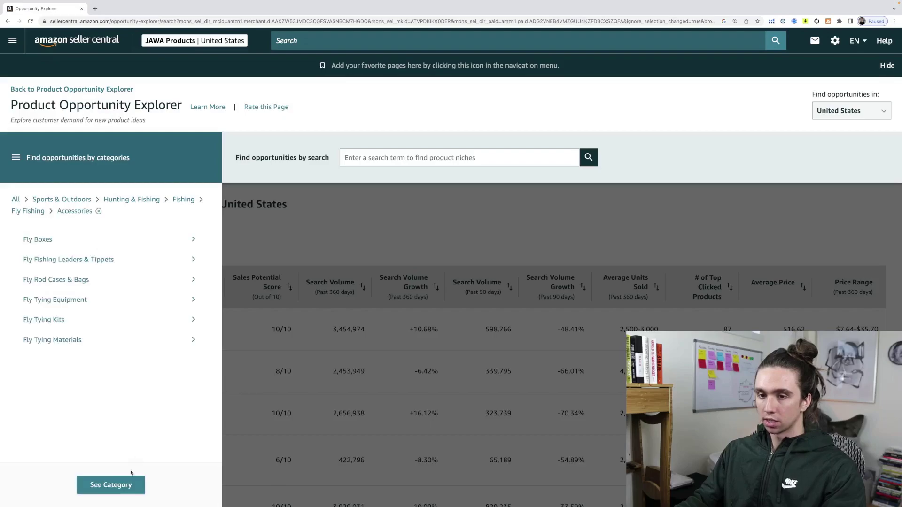
{"action": "left_click", "coordinate": [120, 486]}
Step: Scroll the Accessories niche table to compare the fly tying kit niche's 50,070 search volume
{"action": "scroll", "coordinate": [209, 312], "scroll_direction": "down", "scroll_amount": 3}
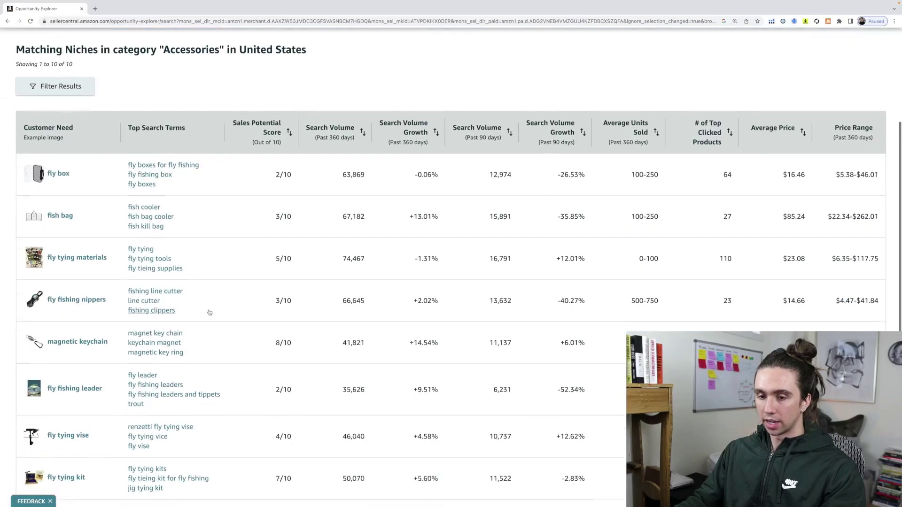
{"action": "scroll", "coordinate": [210, 312], "scroll_direction": "down", "scroll_amount": 3}
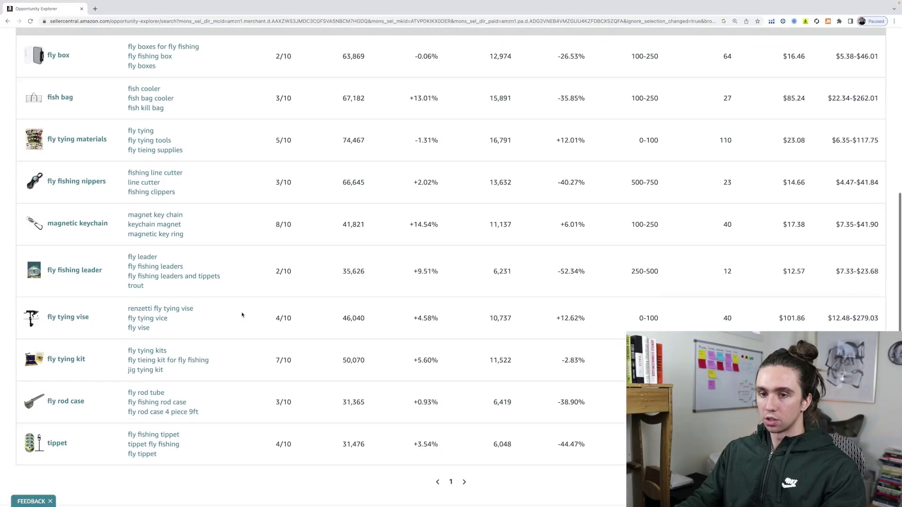
{"action": "scroll", "coordinate": [242, 315], "scroll_direction": "up", "scroll_amount": 1}
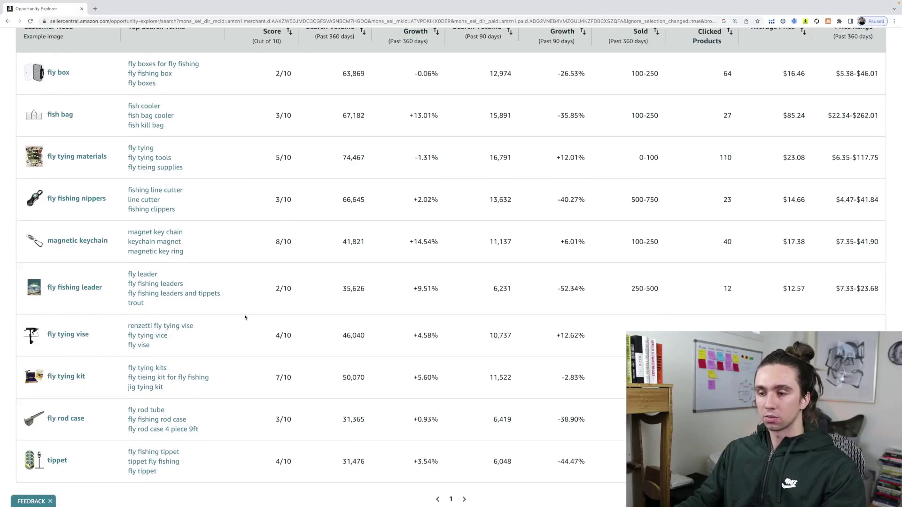
{"action": "scroll", "coordinate": [245, 317], "scroll_direction": "up", "scroll_amount": 1}
{"action": "scroll", "coordinate": [245, 317], "scroll_direction": "down", "scroll_amount": 3}
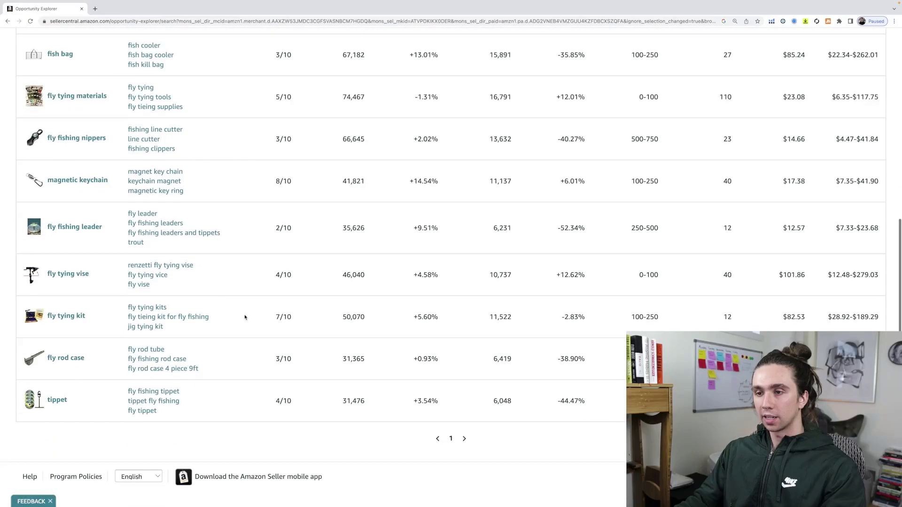
{"action": "scroll", "coordinate": [245, 318], "scroll_direction": "up", "scroll_amount": 2}
{"action": "scroll", "coordinate": [245, 317], "scroll_direction": "up", "scroll_amount": 2}
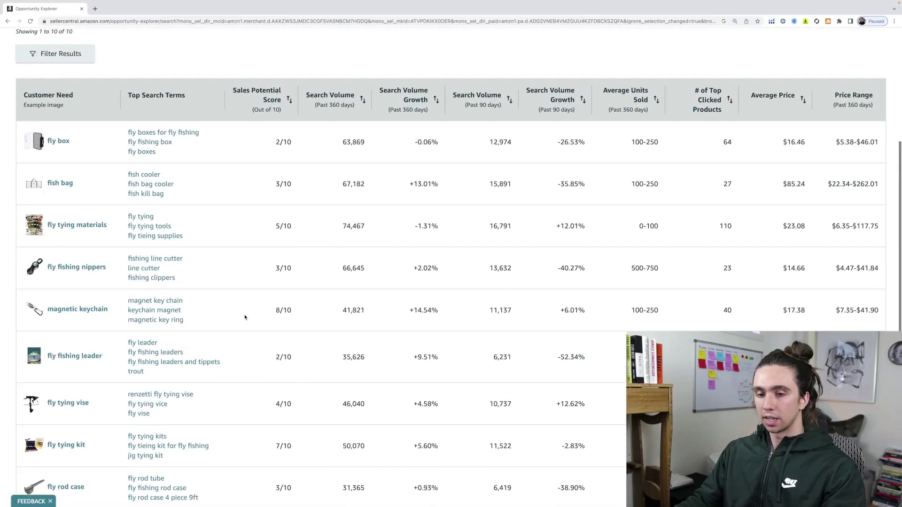
{"action": "scroll", "coordinate": [245, 318], "scroll_direction": "down", "scroll_amount": 1}
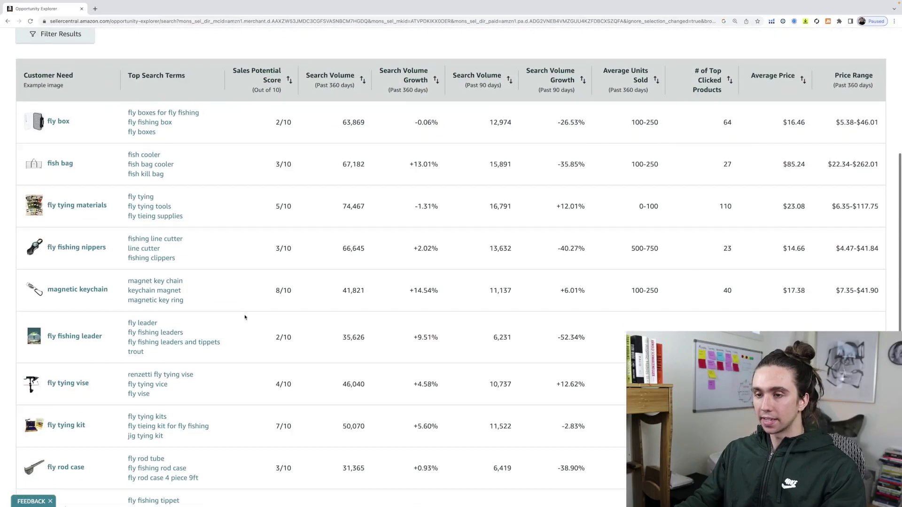
{"action": "scroll", "coordinate": [244, 318], "scroll_direction": "down", "scroll_amount": 1}
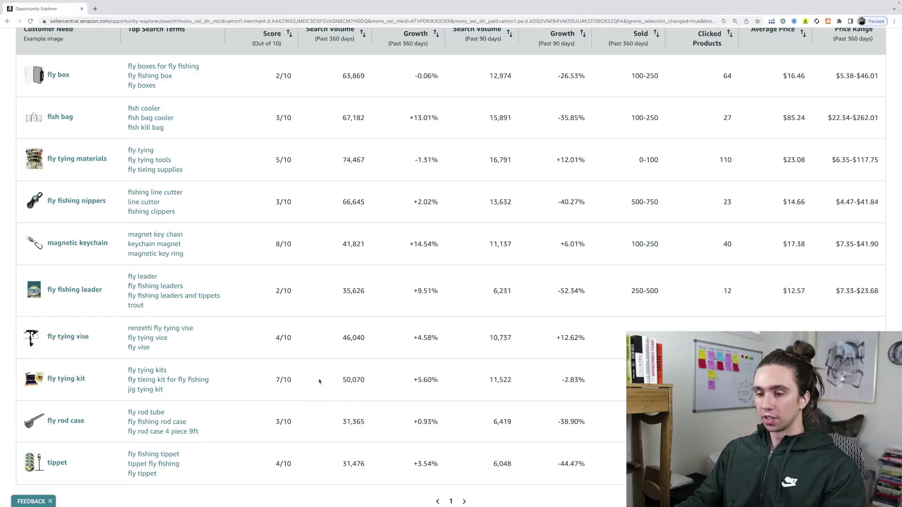
{"action": "scroll", "coordinate": [314, 381], "scroll_direction": "up", "scroll_amount": 1}
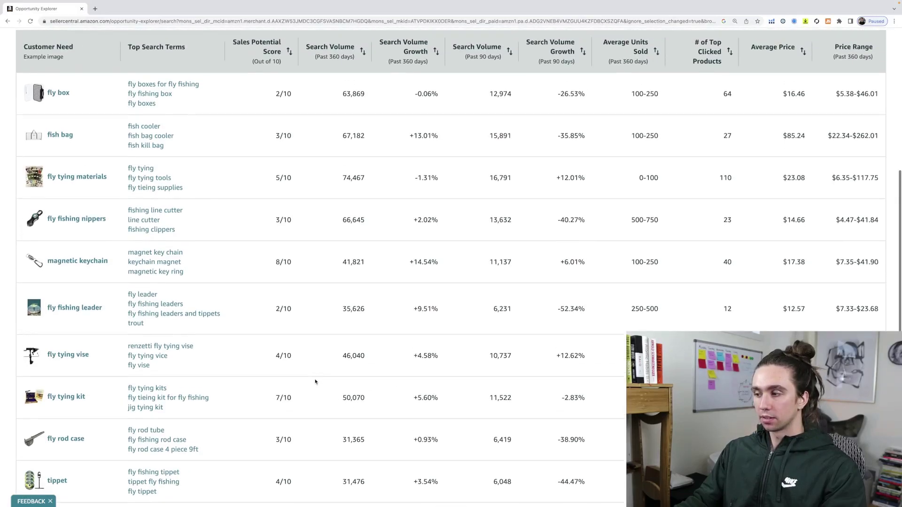
{"action": "scroll", "coordinate": [331, 388], "scroll_direction": "down", "scroll_amount": 1}
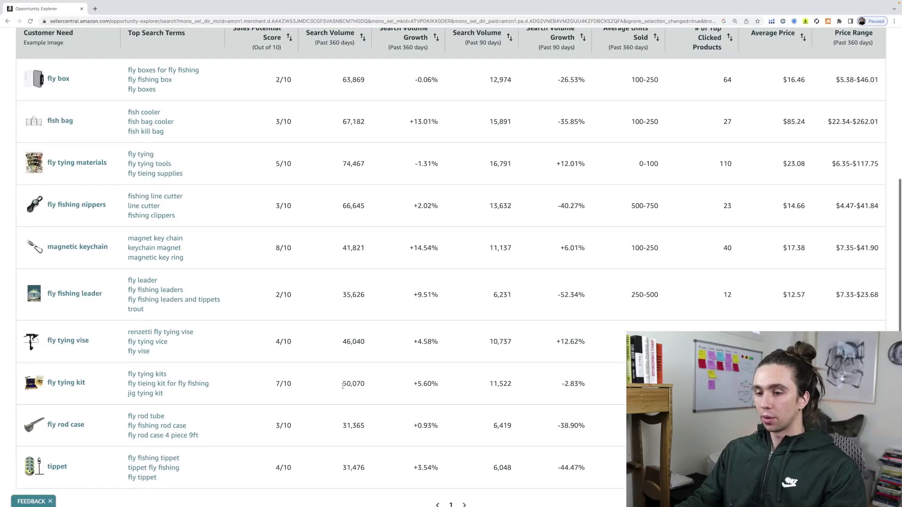
{"action": "scroll", "coordinate": [451, 265], "scroll_direction": "up", "scroll_amount": 1}
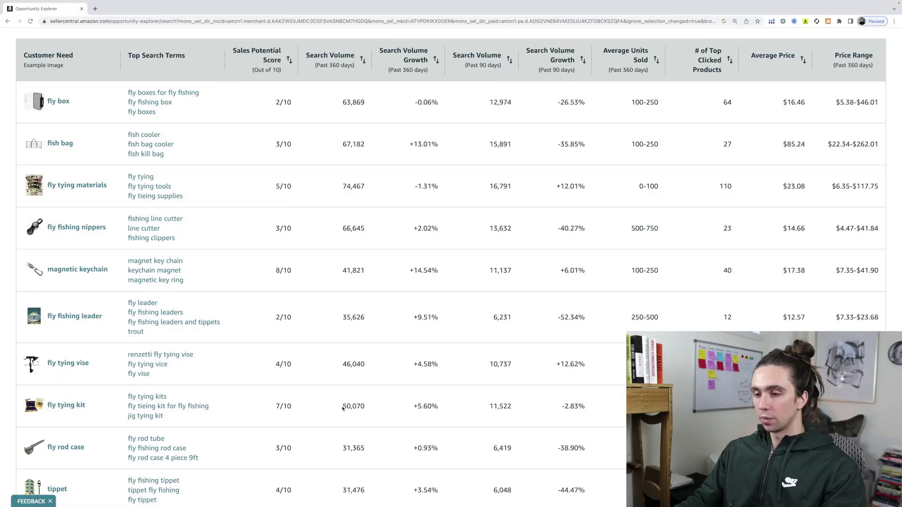
{"action": "left_click_drag", "start_coordinate": [342, 406], "coordinate": [368, 410]}
{"action": "left_click", "coordinate": [372, 409]}
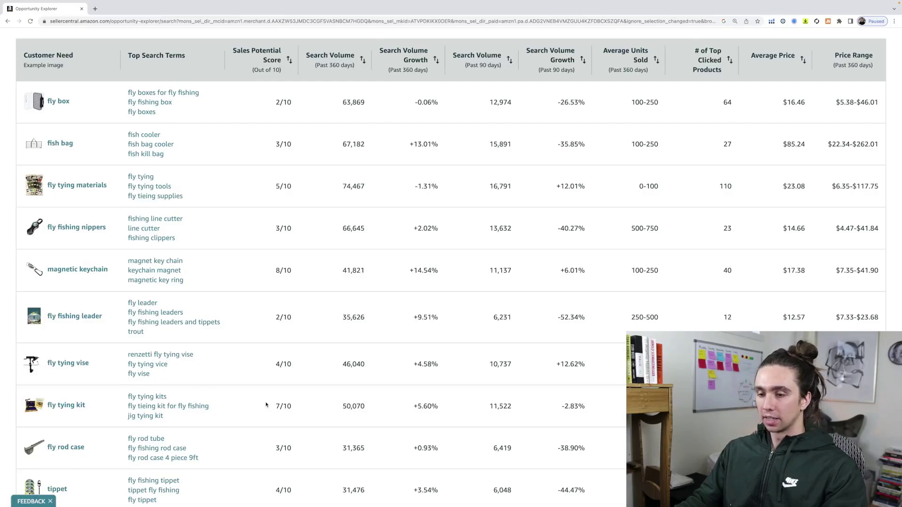
Step: Open the fly tying kit niche and show its four search terms, led by 'fly tying kit' at 38,595
{"action": "left_click", "coordinate": [78, 405]}
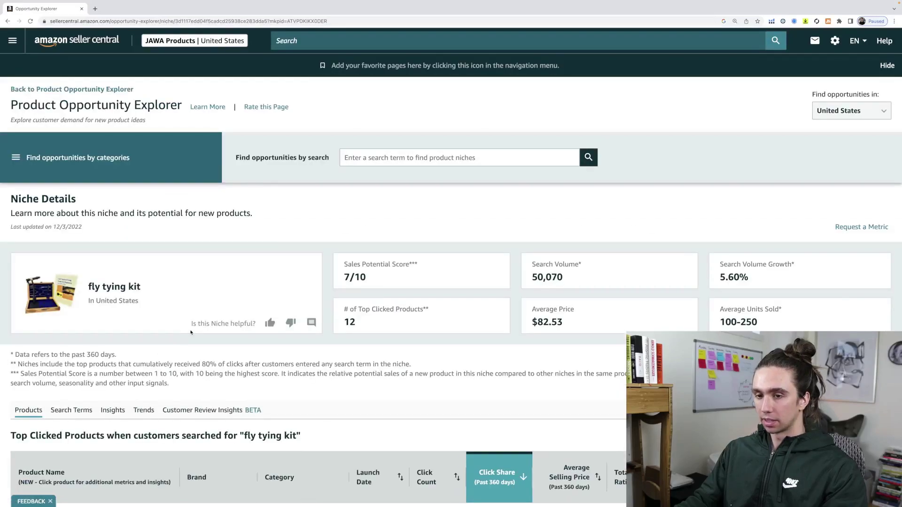
{"action": "scroll", "coordinate": [193, 332], "scroll_direction": "down", "scroll_amount": 2}
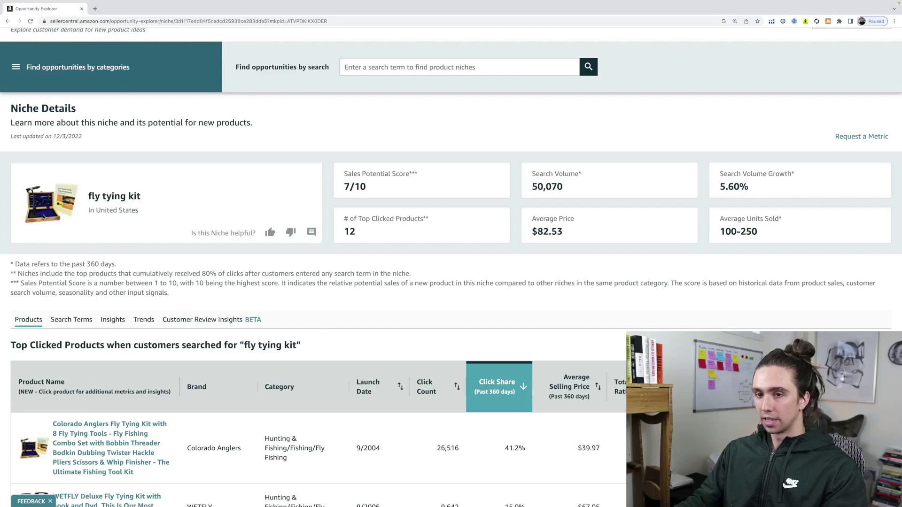
{"action": "scroll", "coordinate": [43, 217], "scroll_direction": "down", "scroll_amount": 2}
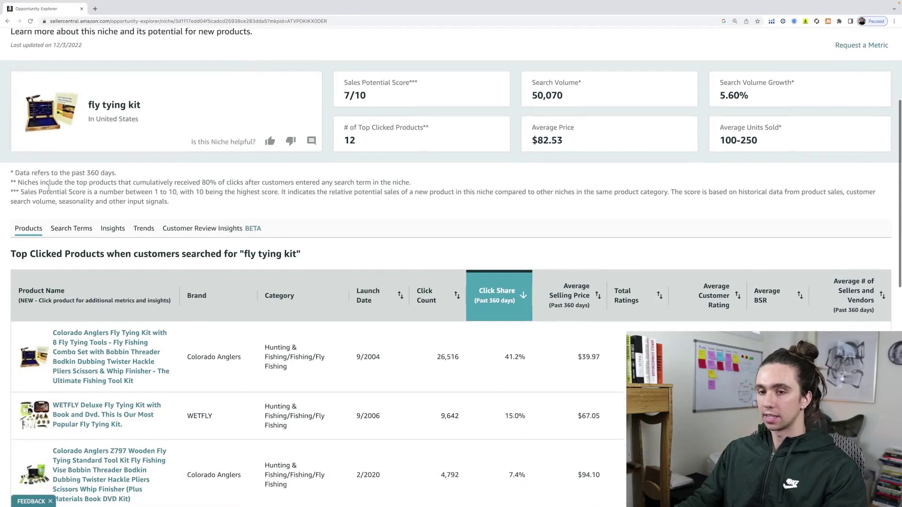
{"action": "scroll", "coordinate": [48, 187], "scroll_direction": "down", "scroll_amount": 3}
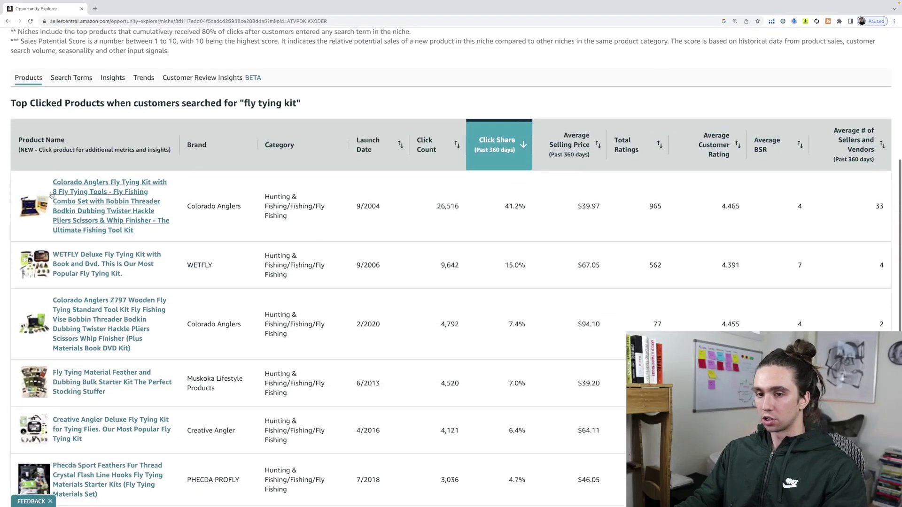
{"action": "scroll", "coordinate": [52, 197], "scroll_direction": "down", "scroll_amount": 1}
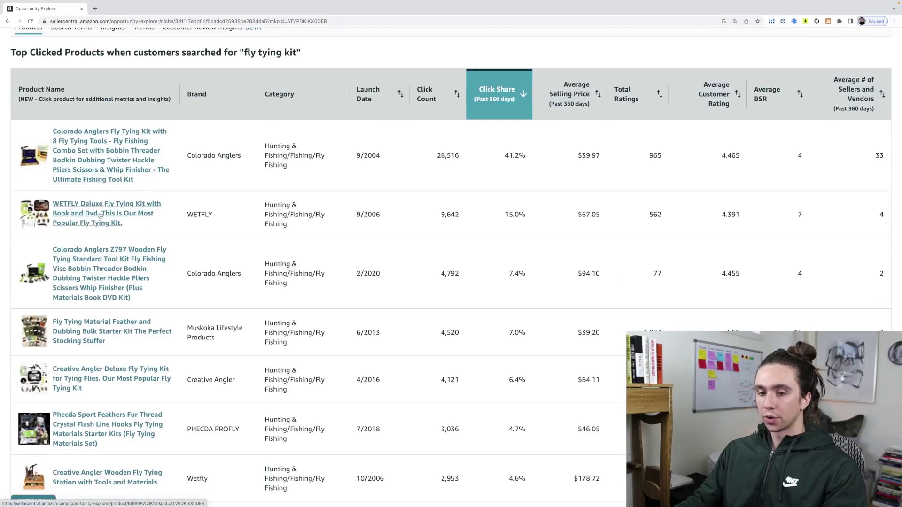
{"action": "scroll", "coordinate": [100, 215], "scroll_direction": "down", "scroll_amount": 1}
{"action": "scroll", "coordinate": [178, 222], "scroll_direction": "up", "scroll_amount": 3}
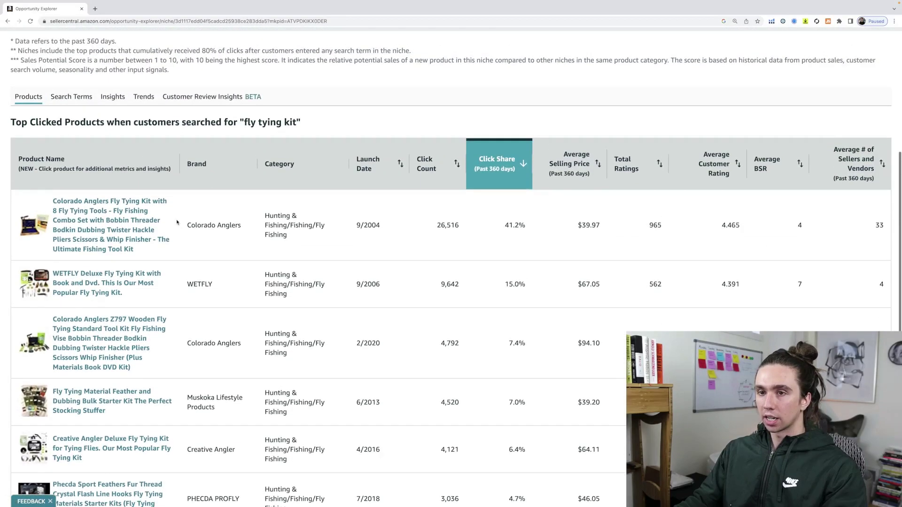
{"action": "left_click", "coordinate": [71, 96]}
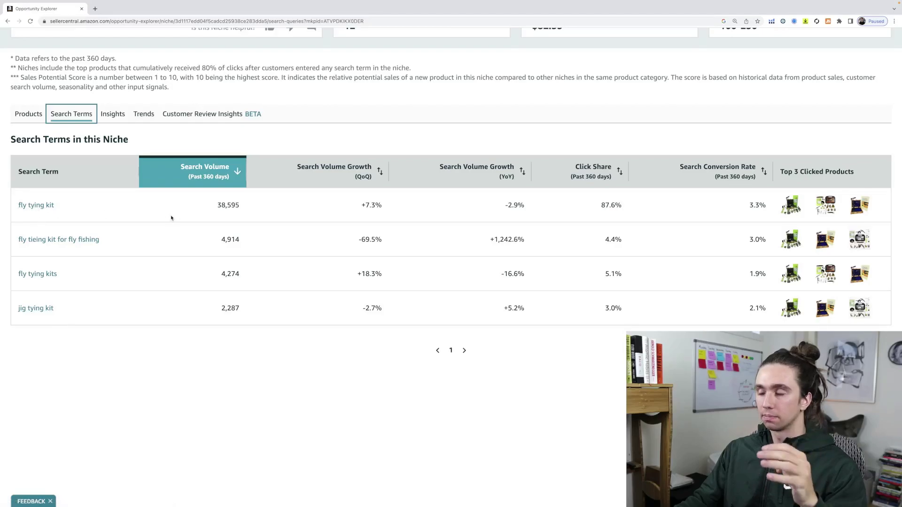
{"action": "left_click", "coordinate": [113, 115]}
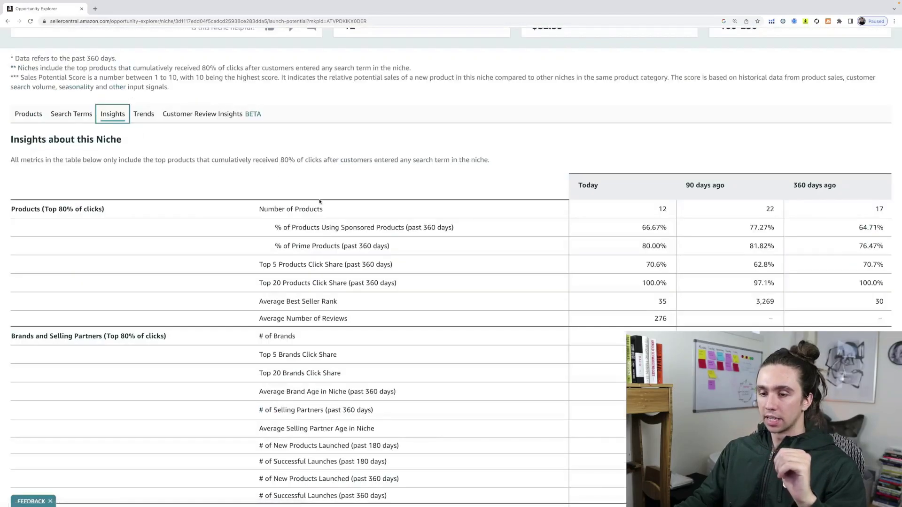
{"action": "scroll", "coordinate": [316, 202], "scroll_direction": "down", "scroll_amount": 2}
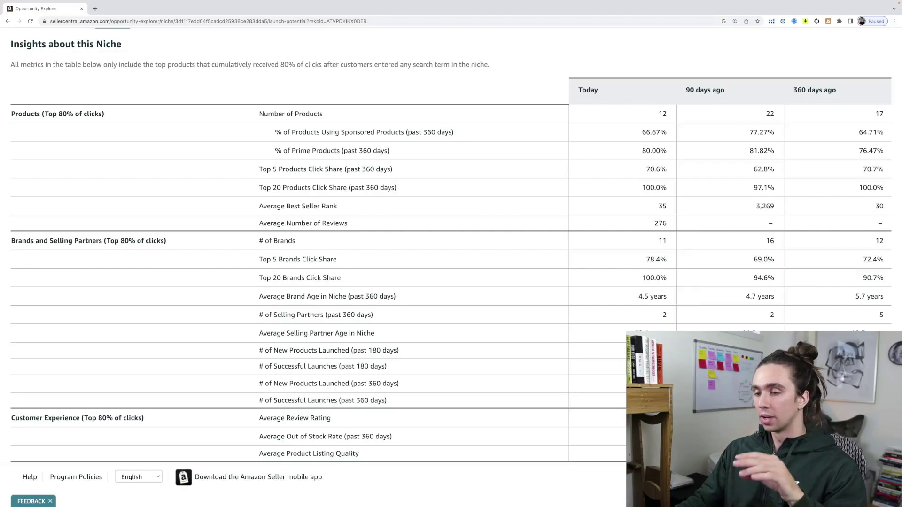
{"action": "scroll", "coordinate": [557, 378], "scroll_direction": "up", "scroll_amount": 3}
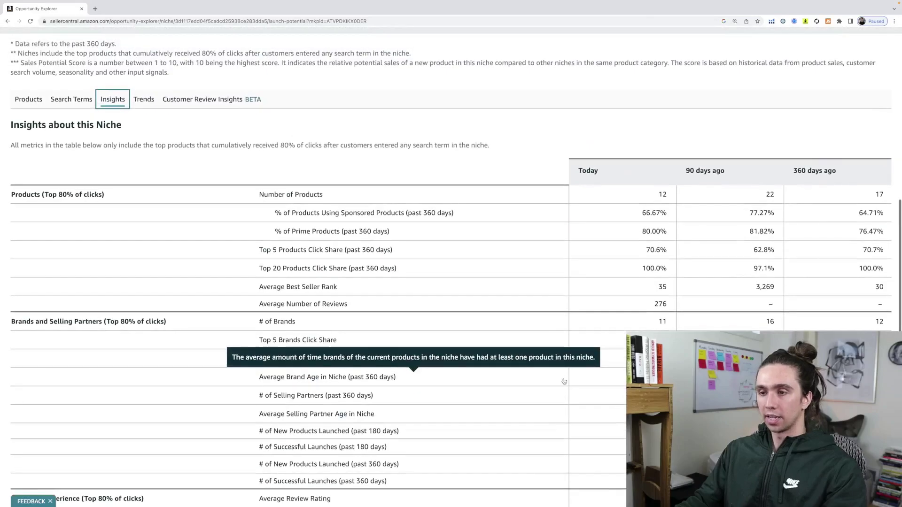
{"action": "scroll", "coordinate": [565, 381], "scroll_direction": "up", "scroll_amount": 4}
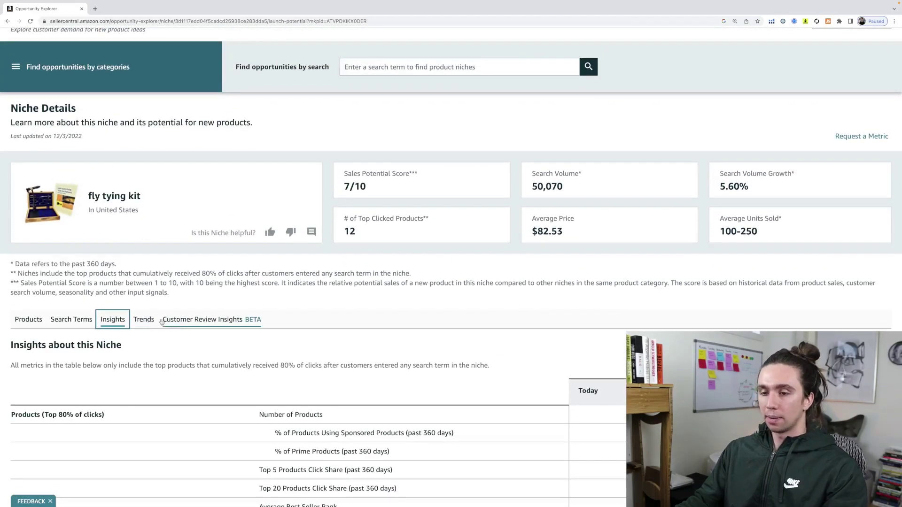
Step: Scroll the fly tying kit niche's positive and negative review snippets, where Quality-Overall leads negatives at 22.22%
{"action": "left_click", "coordinate": [181, 320]}
{"action": "scroll", "coordinate": [392, 308], "scroll_direction": "down", "scroll_amount": 4}
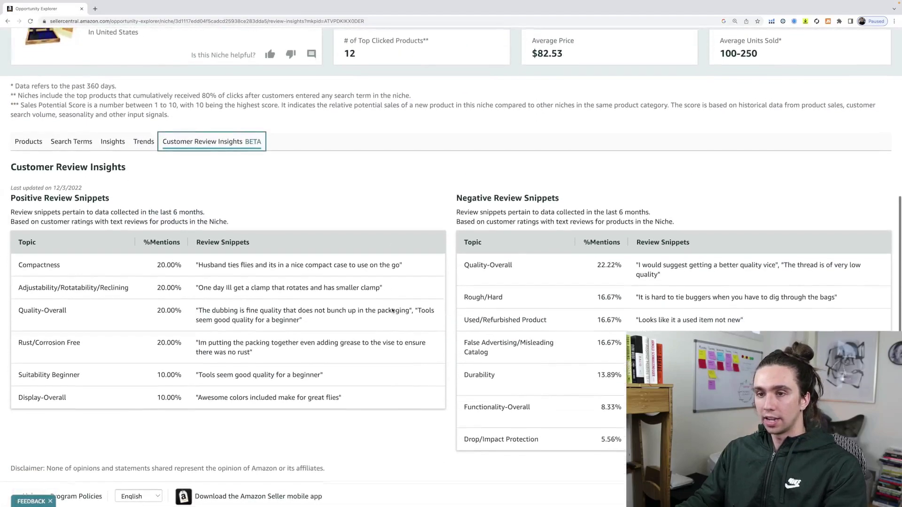
{"action": "scroll", "coordinate": [392, 307], "scroll_direction": "up", "scroll_amount": 1}
{"action": "scroll", "coordinate": [392, 308], "scroll_direction": "down", "scroll_amount": 2}
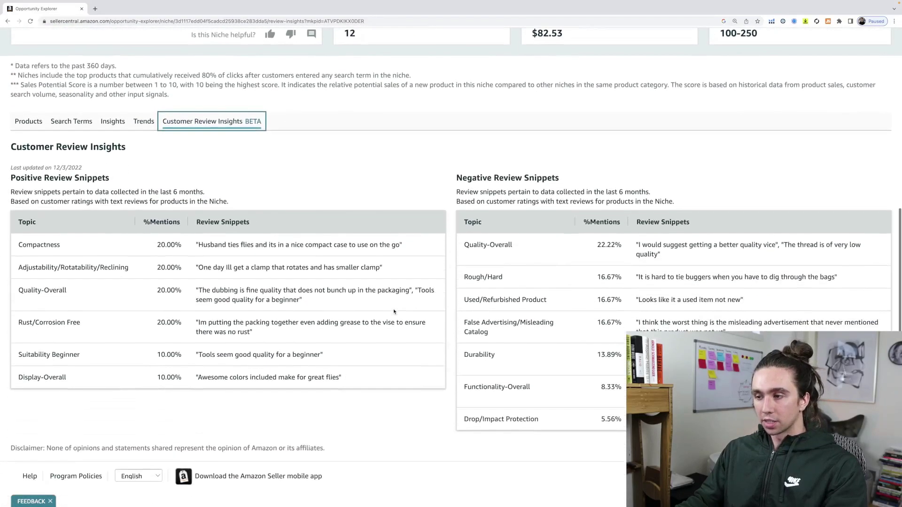
{"action": "scroll", "coordinate": [389, 312], "scroll_direction": "up", "scroll_amount": 1}
{"action": "scroll", "coordinate": [388, 312], "scroll_direction": "up", "scroll_amount": 2}
{"action": "scroll", "coordinate": [389, 312], "scroll_direction": "down", "scroll_amount": 3}
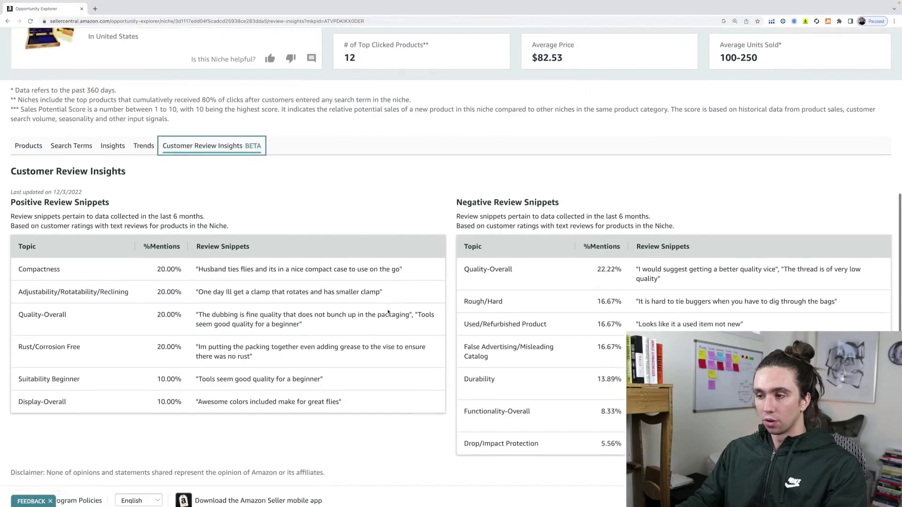
{"action": "left_click_drag", "start_coordinate": [454, 190], "coordinate": [570, 191]}
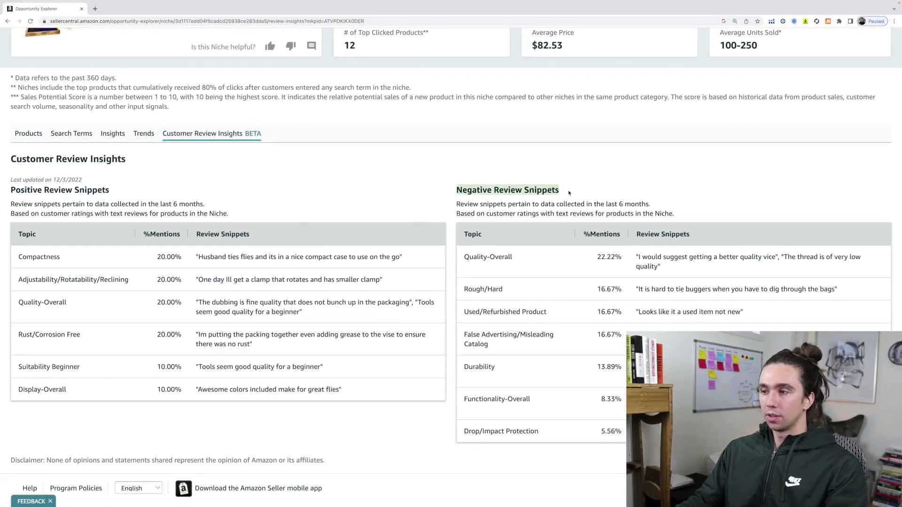
{"action": "left_click", "coordinate": [573, 193]}
{"action": "scroll", "coordinate": [549, 276], "scroll_direction": "down", "scroll_amount": 1}
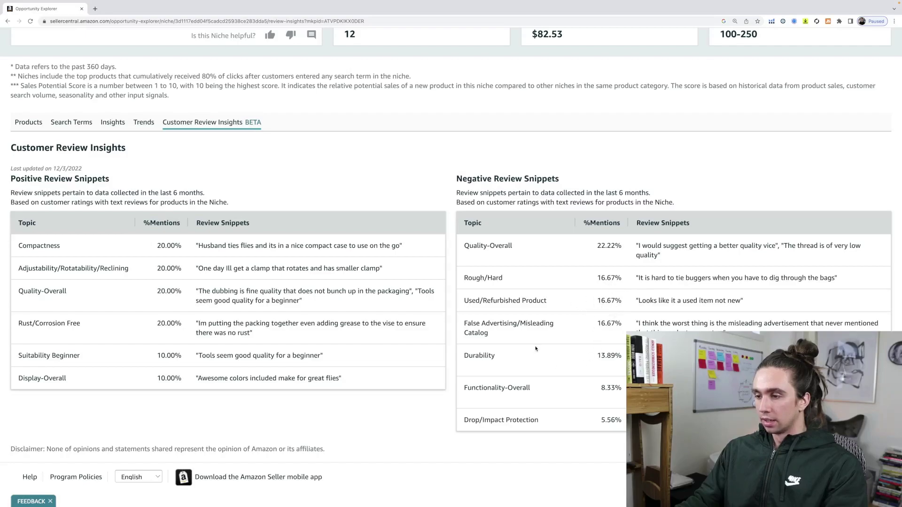
{"action": "scroll", "coordinate": [282, 300], "scroll_direction": "up", "scroll_amount": 4}
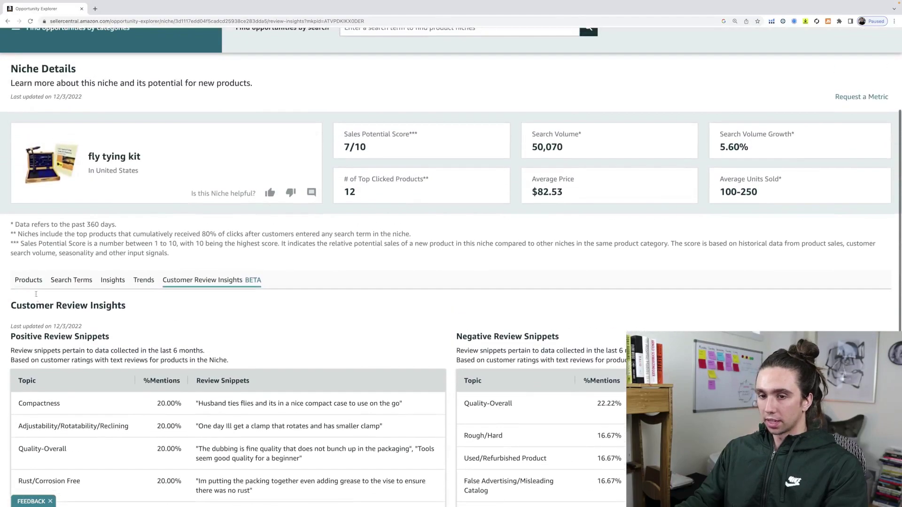
Step: Open the top clicked Colorado Anglers kit and review its metrics: $281.71 average price, 6,700 clicks
{"action": "left_click", "coordinate": [28, 280]}
{"action": "scroll", "coordinate": [113, 270], "scroll_direction": "down", "scroll_amount": 2}
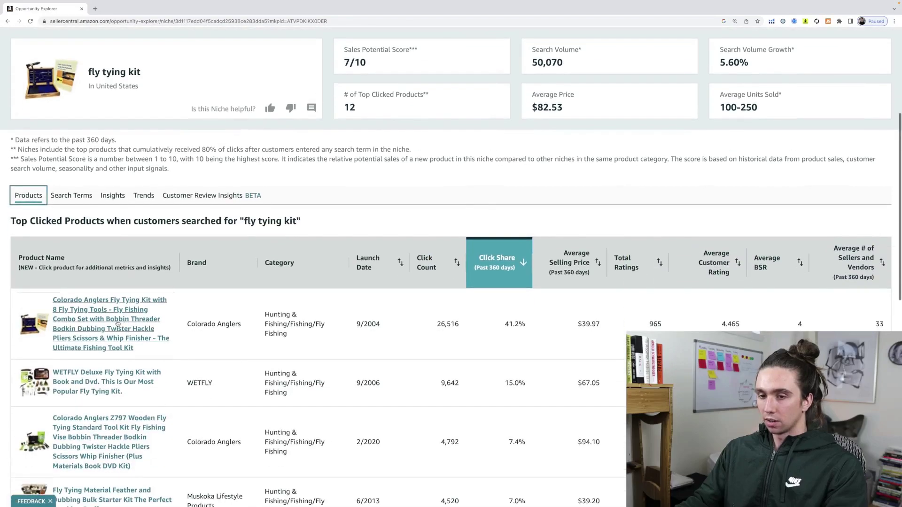
{"action": "left_click", "coordinate": [115, 330]}
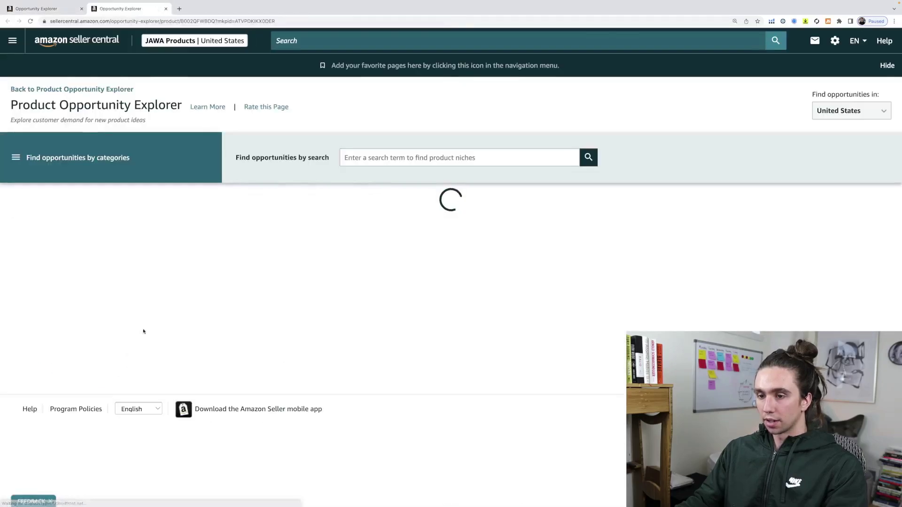
{"action": "scroll", "coordinate": [228, 324], "scroll_direction": "down", "scroll_amount": 2}
{"action": "scroll", "coordinate": [227, 324], "scroll_direction": "down", "scroll_amount": 8}
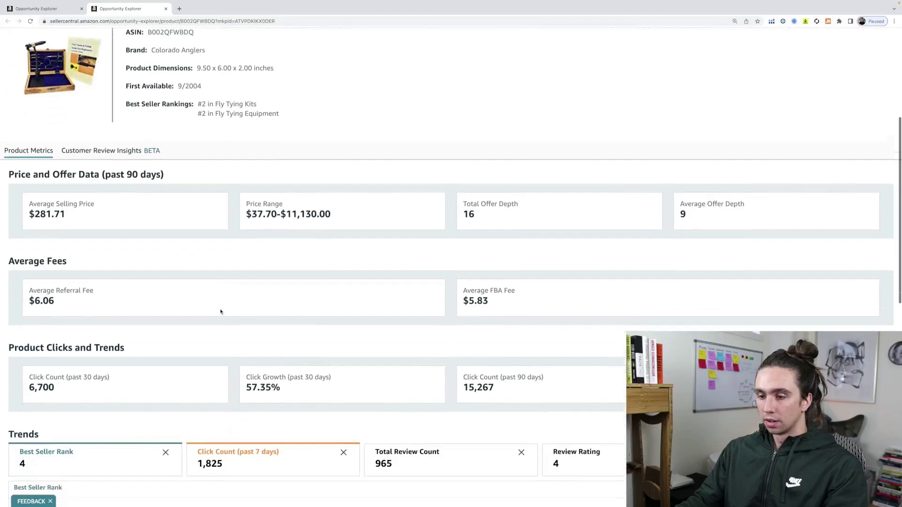
{"action": "scroll", "coordinate": [221, 311], "scroll_direction": "down", "scroll_amount": 3}
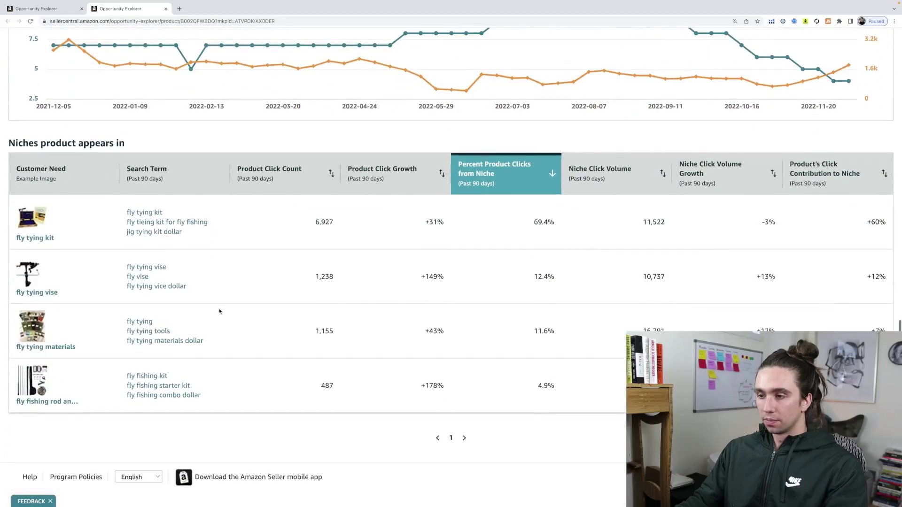
{"action": "scroll", "coordinate": [249, 326], "scroll_direction": "up", "scroll_amount": 7}
{"action": "scroll", "coordinate": [253, 326], "scroll_direction": "up", "scroll_amount": 4}
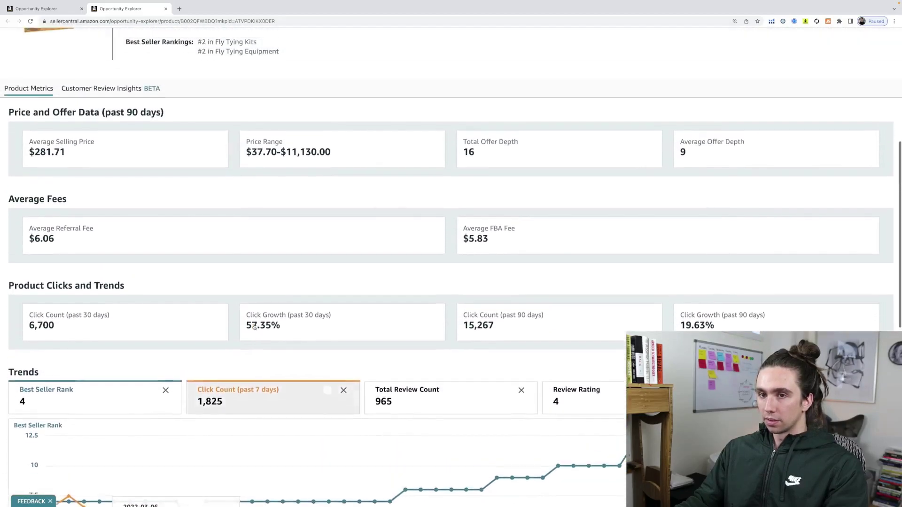
Step: Review the Colorado Anglers kit's customer review insights, then go back to its product metrics
{"action": "left_click", "coordinate": [103, 168]}
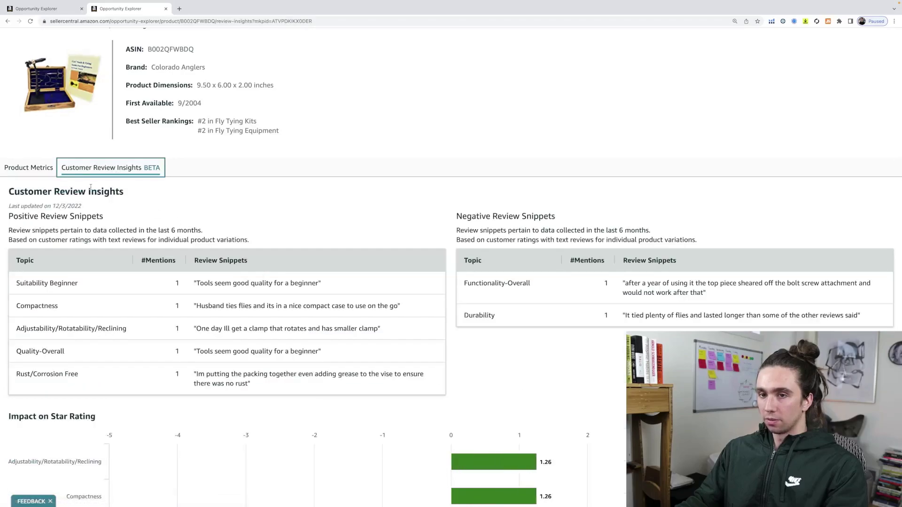
{"action": "scroll", "coordinate": [207, 226], "scroll_direction": "down", "scroll_amount": 1}
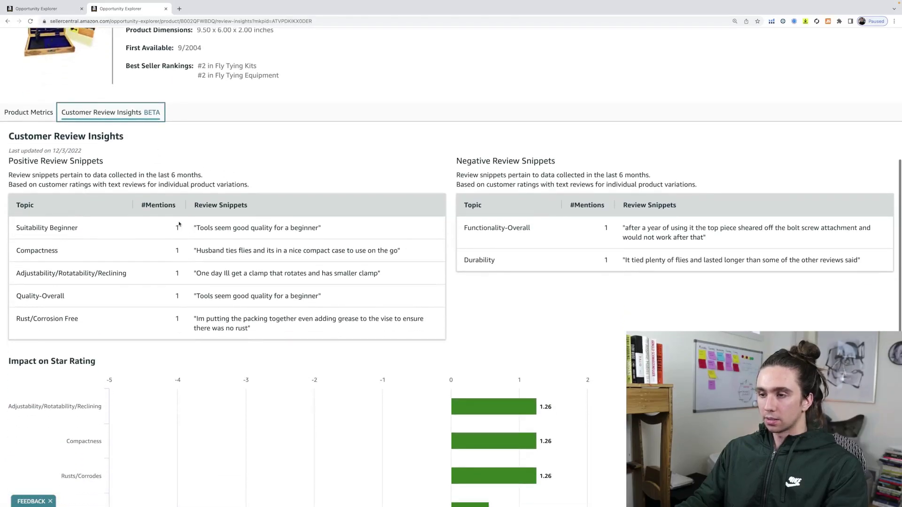
{"action": "scroll", "coordinate": [198, 226], "scroll_direction": "up", "scroll_amount": 1}
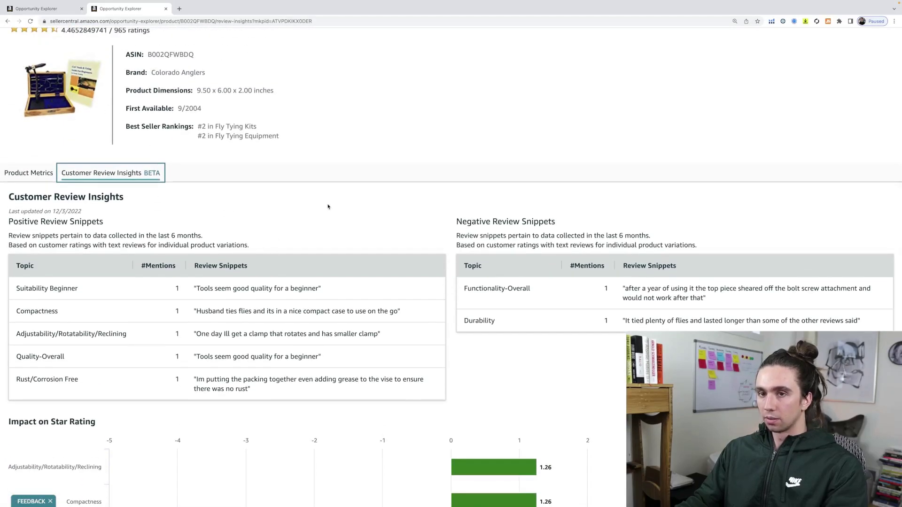
{"action": "scroll", "coordinate": [329, 209], "scroll_direction": "down", "scroll_amount": 2}
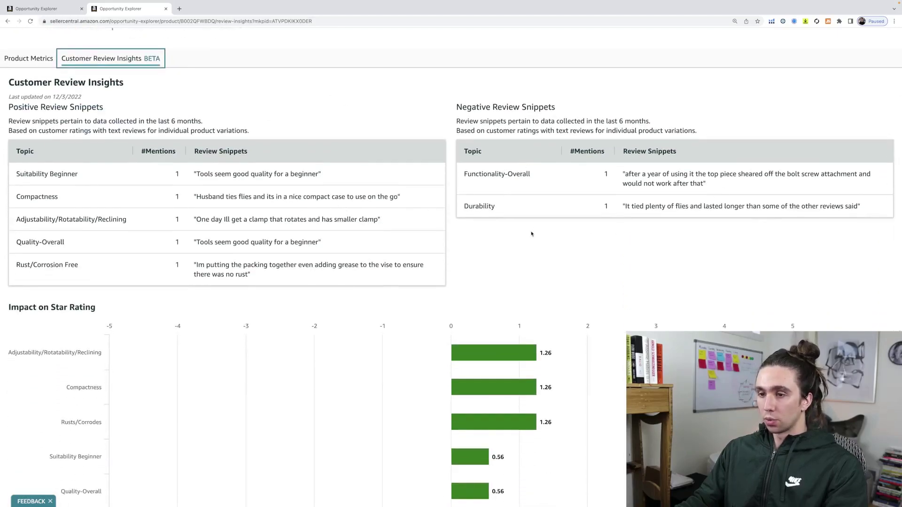
{"action": "scroll", "coordinate": [531, 234], "scroll_direction": "down", "scroll_amount": 3}
{"action": "mouse_move", "coordinate": [478, 236]}
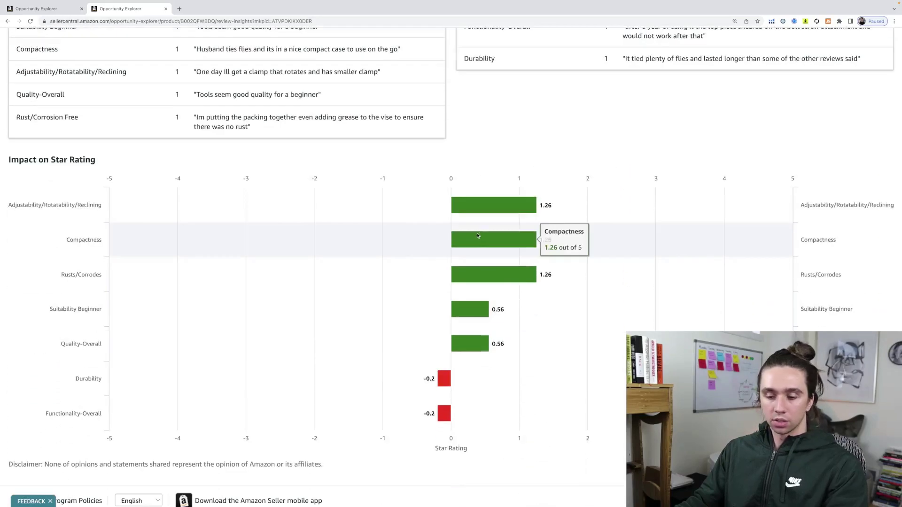
{"action": "scroll", "coordinate": [477, 235], "scroll_direction": "up", "scroll_amount": 6}
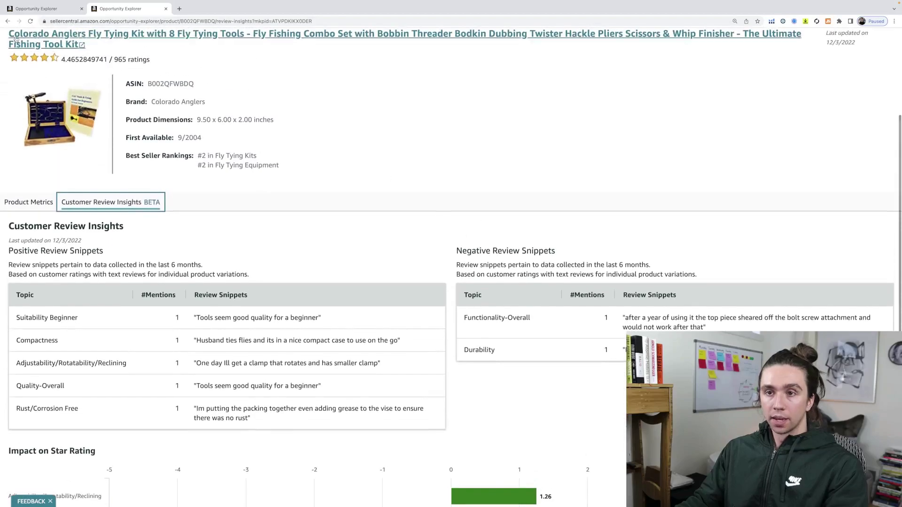
{"action": "left_click", "coordinate": [7, 22]}
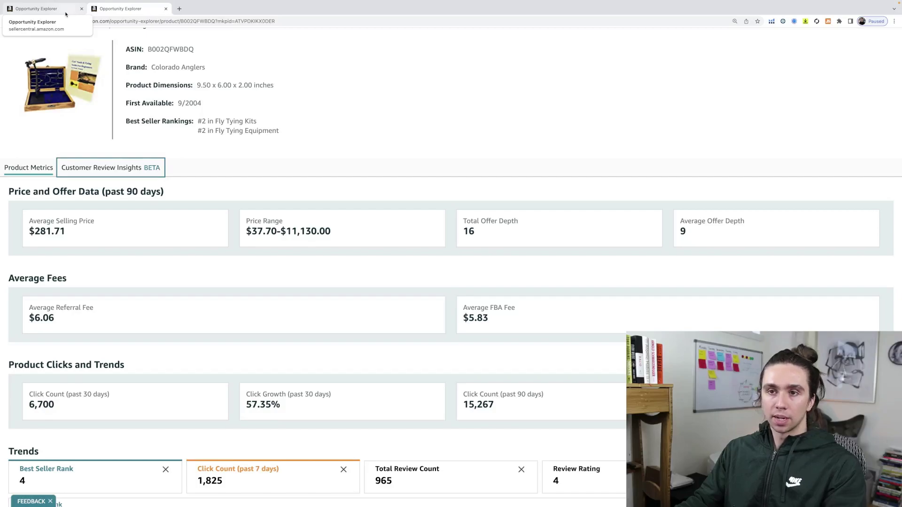
Step: Switch back to the first browser tab showing the fly tying kit niche's top clicked products
{"action": "left_click", "coordinate": [66, 10]}
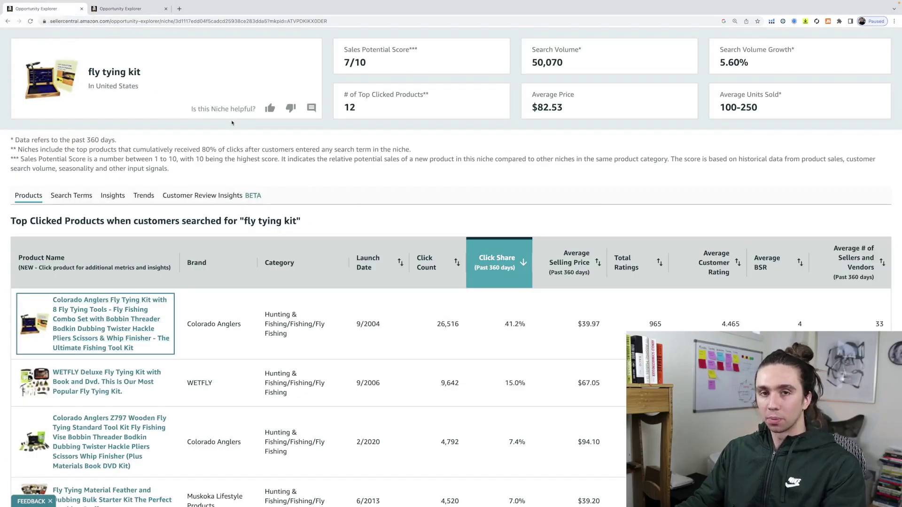